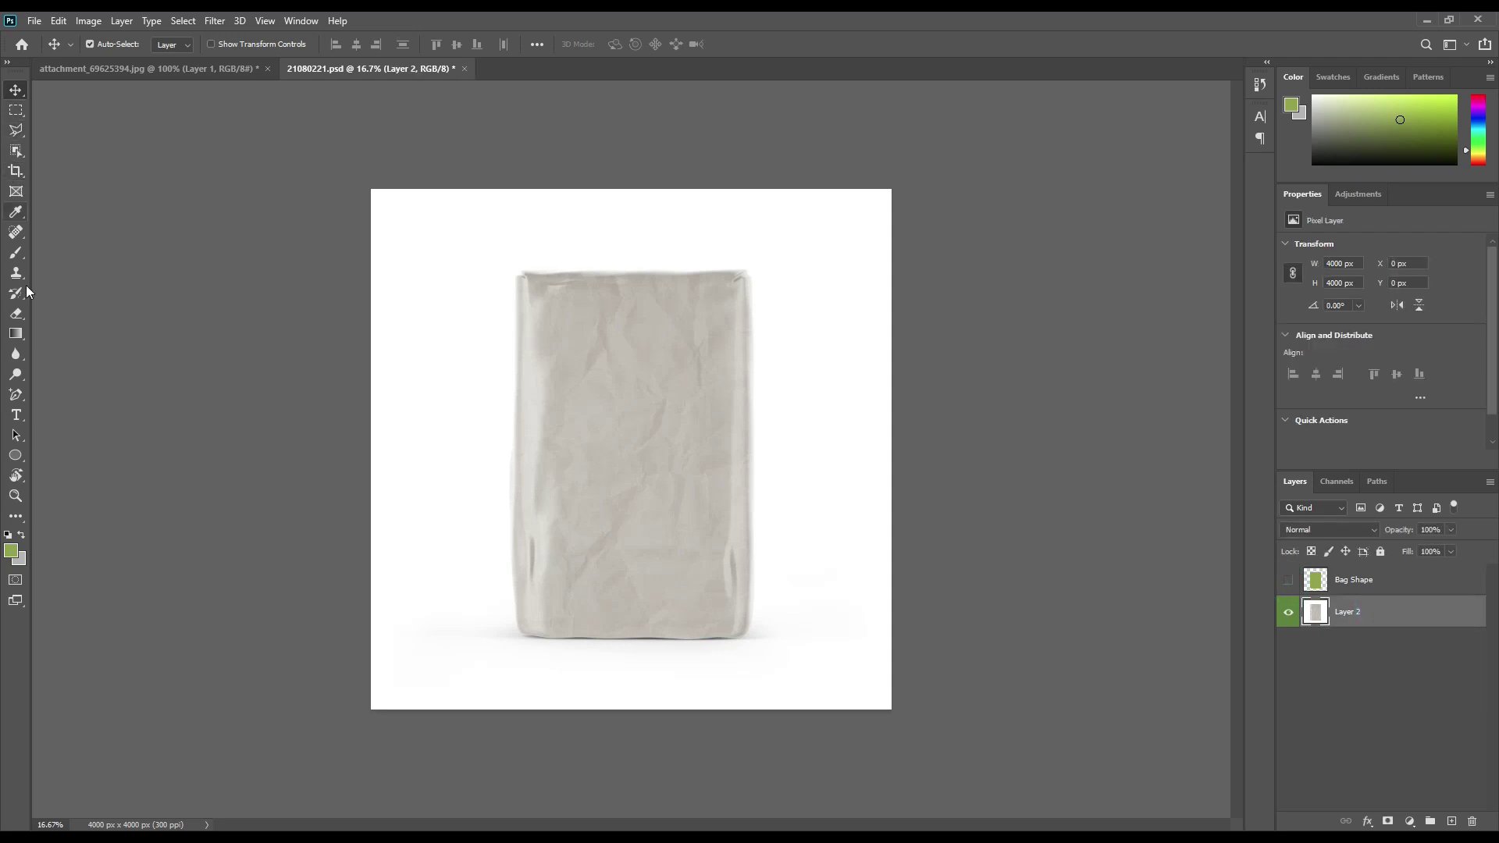
Step: Draw a rectangle over the paper bag, creating the 1896 × 2880 px Rectangle 1 layer
left_click_drag(15, 455, 86, 461)
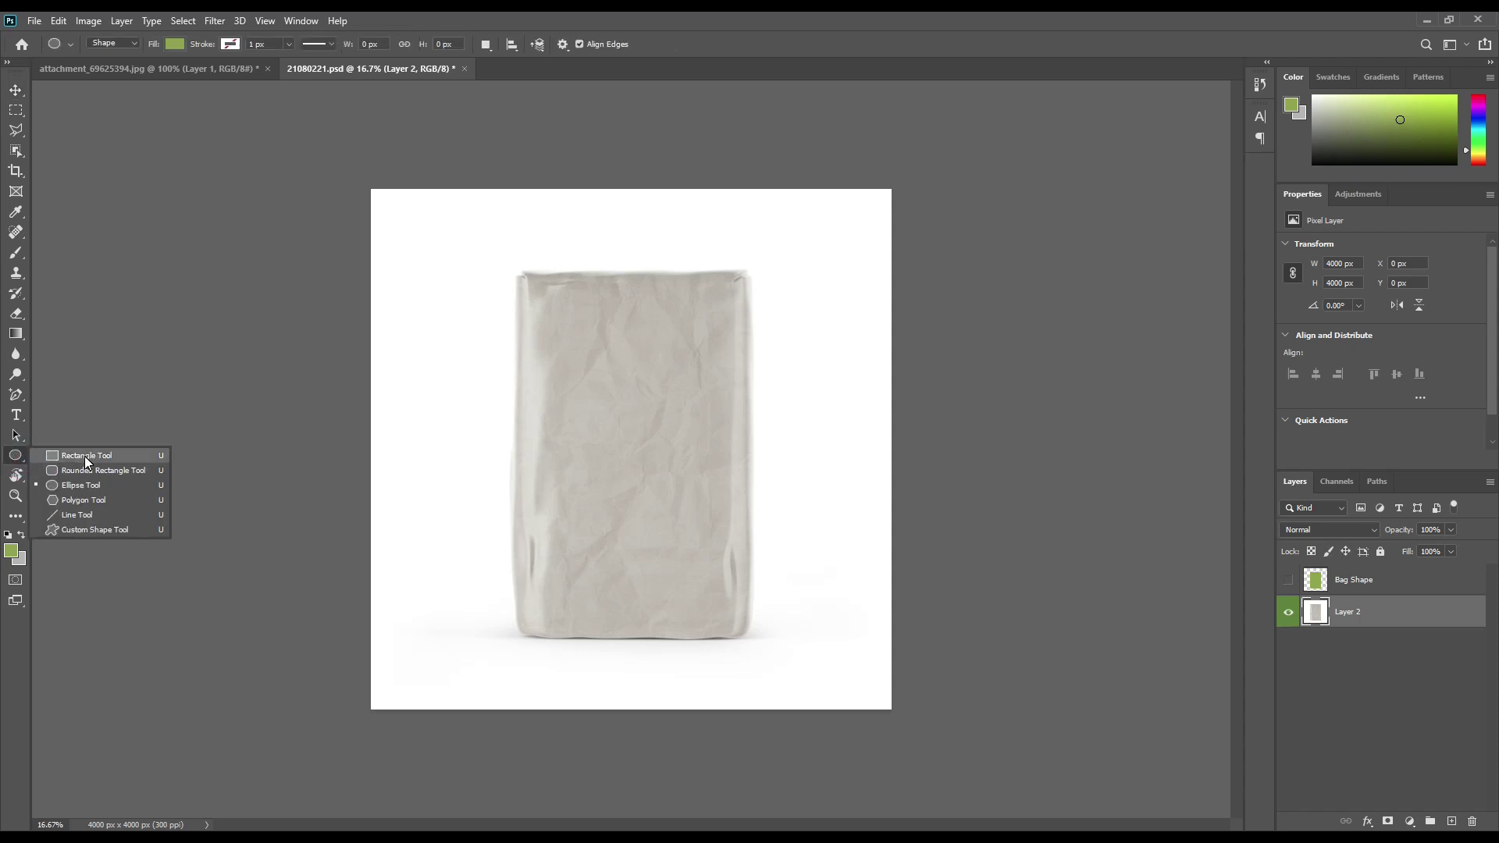
left_click(85, 458)
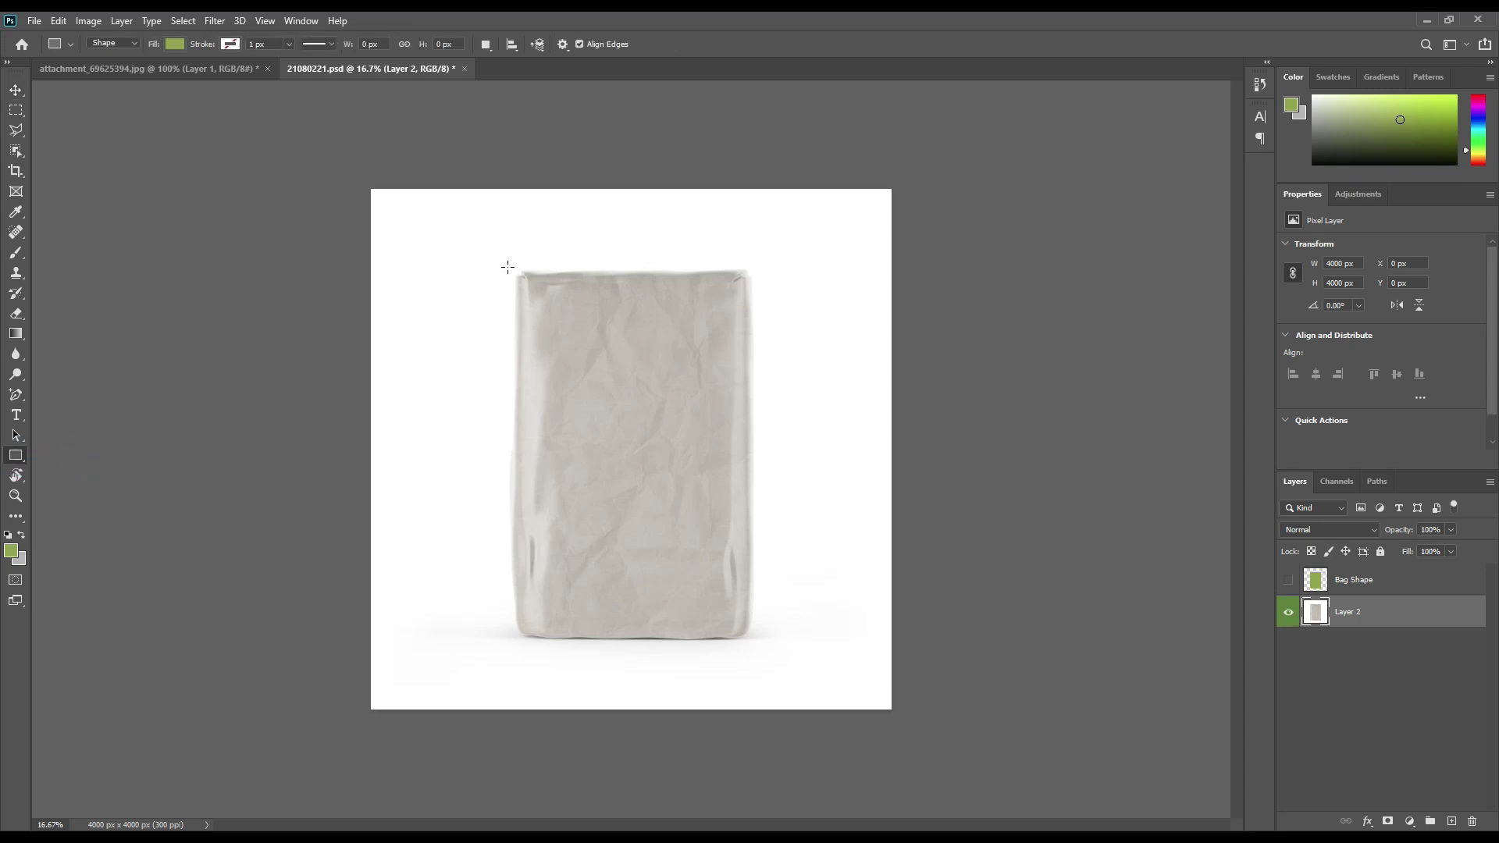
left_click_drag(512, 266, 757, 641)
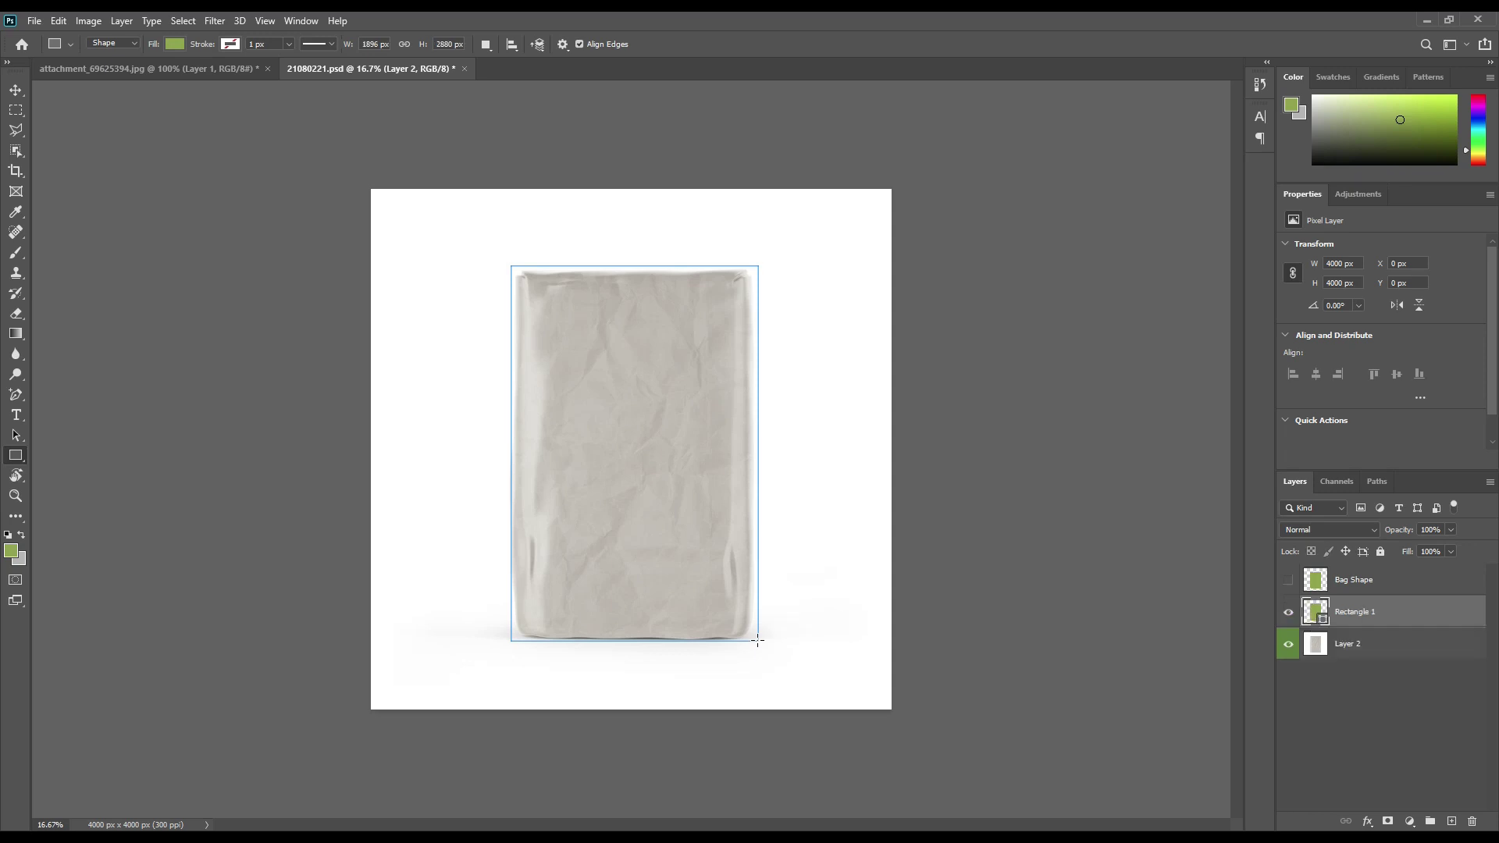
Step: Convert Rectangle 1 to a smart object and give it a red colour label
right_click(1398, 610)
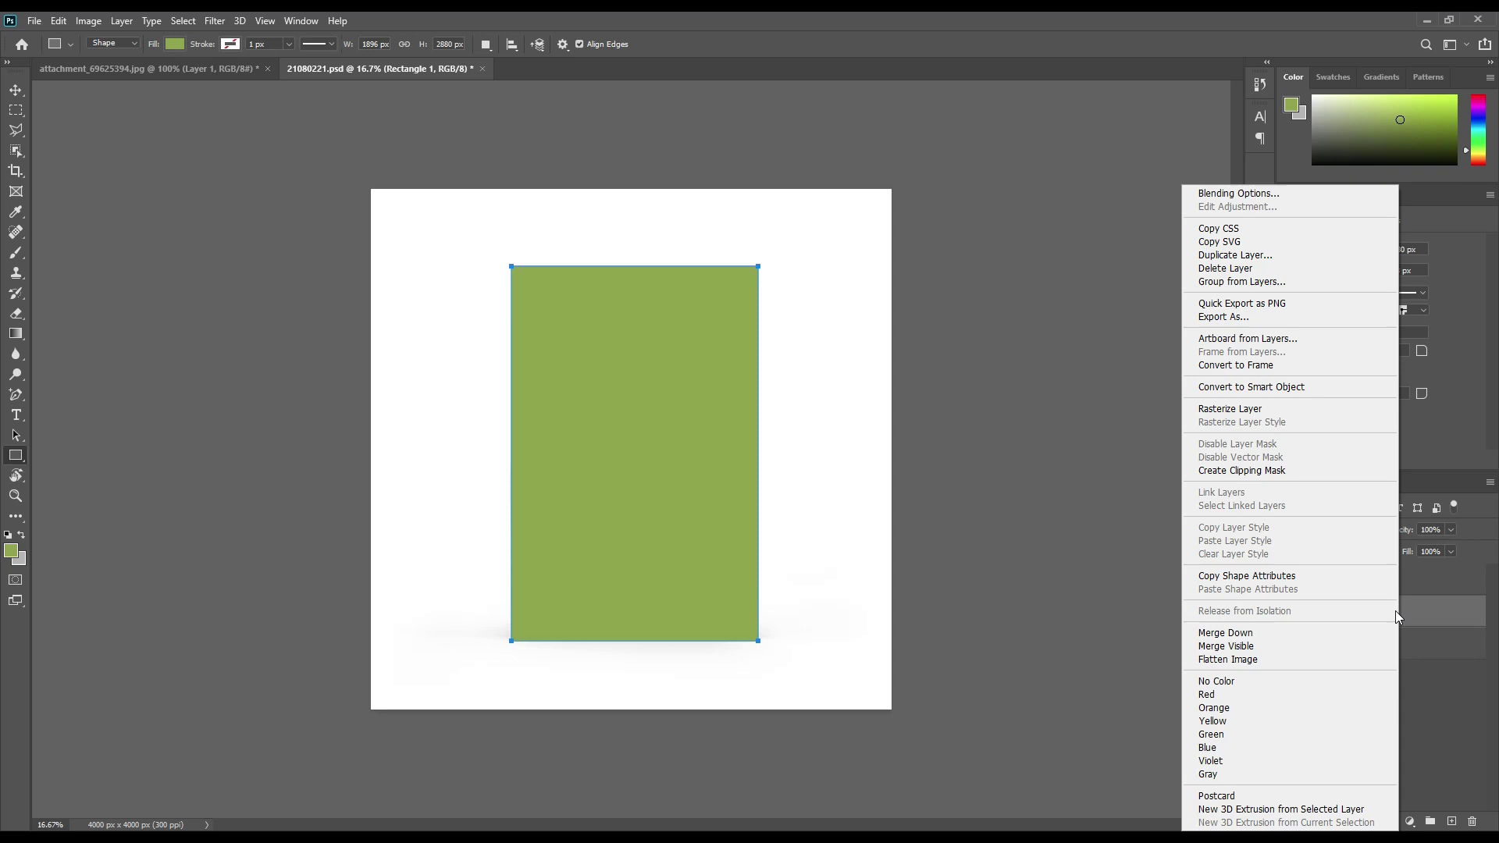
left_click(1295, 389)
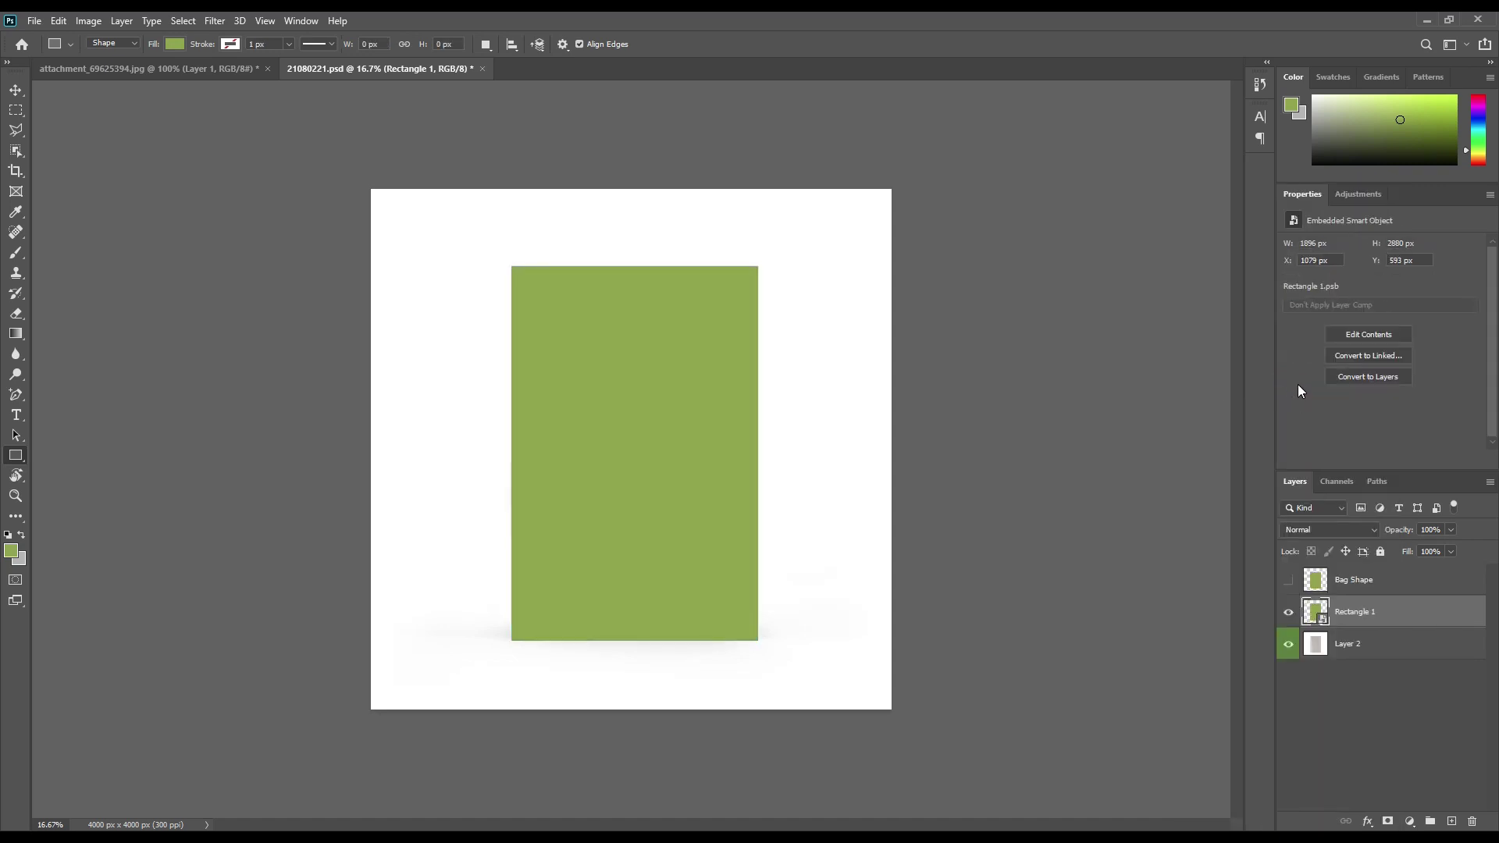
right_click(1401, 621)
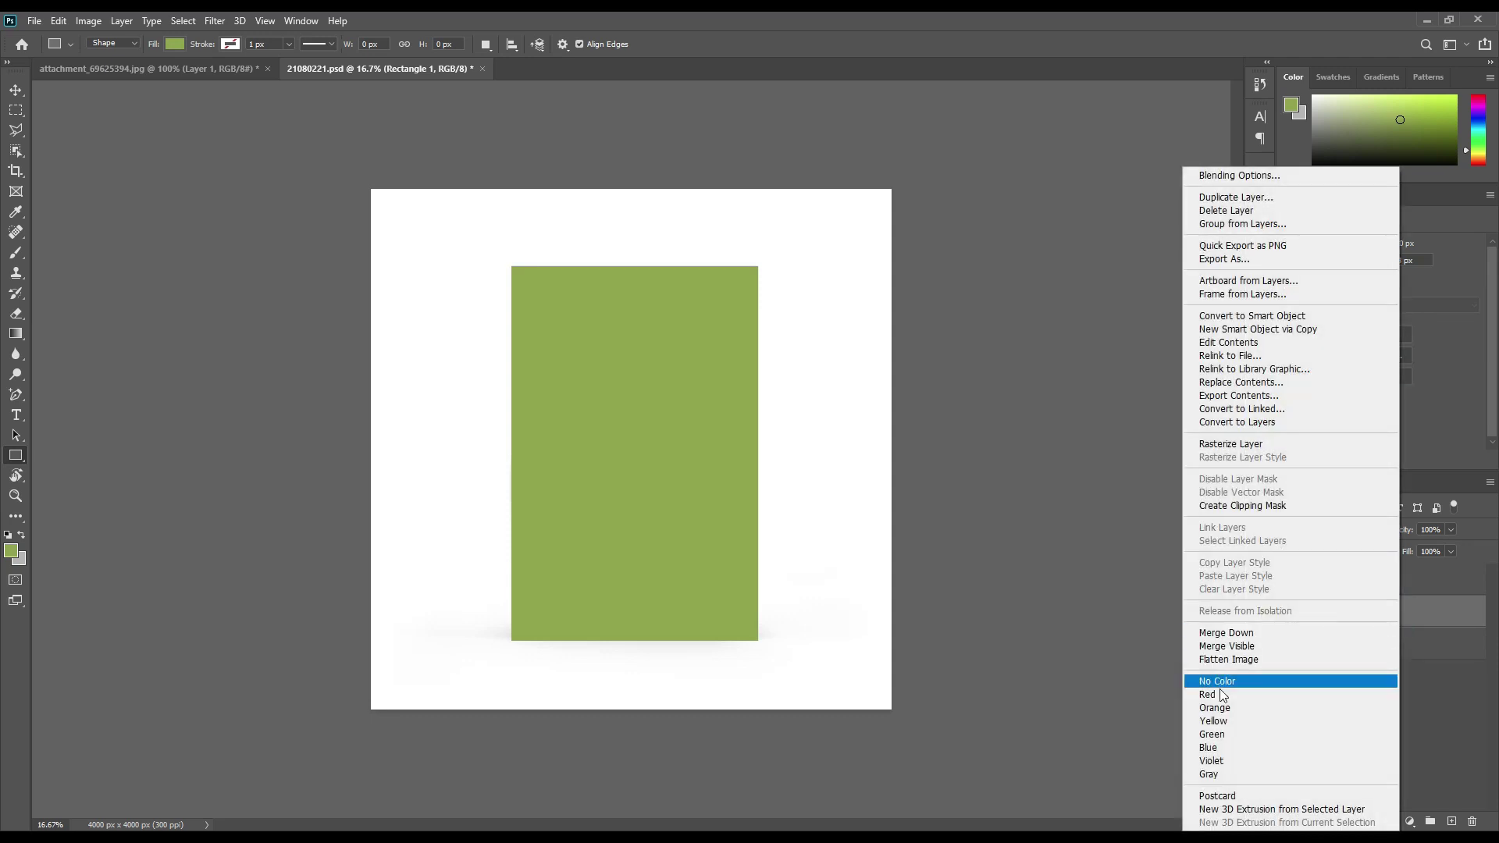
left_click(1216, 696)
Step: Mask Rectangle 1 to the Bag Shape outline
left_click(1383, 617)
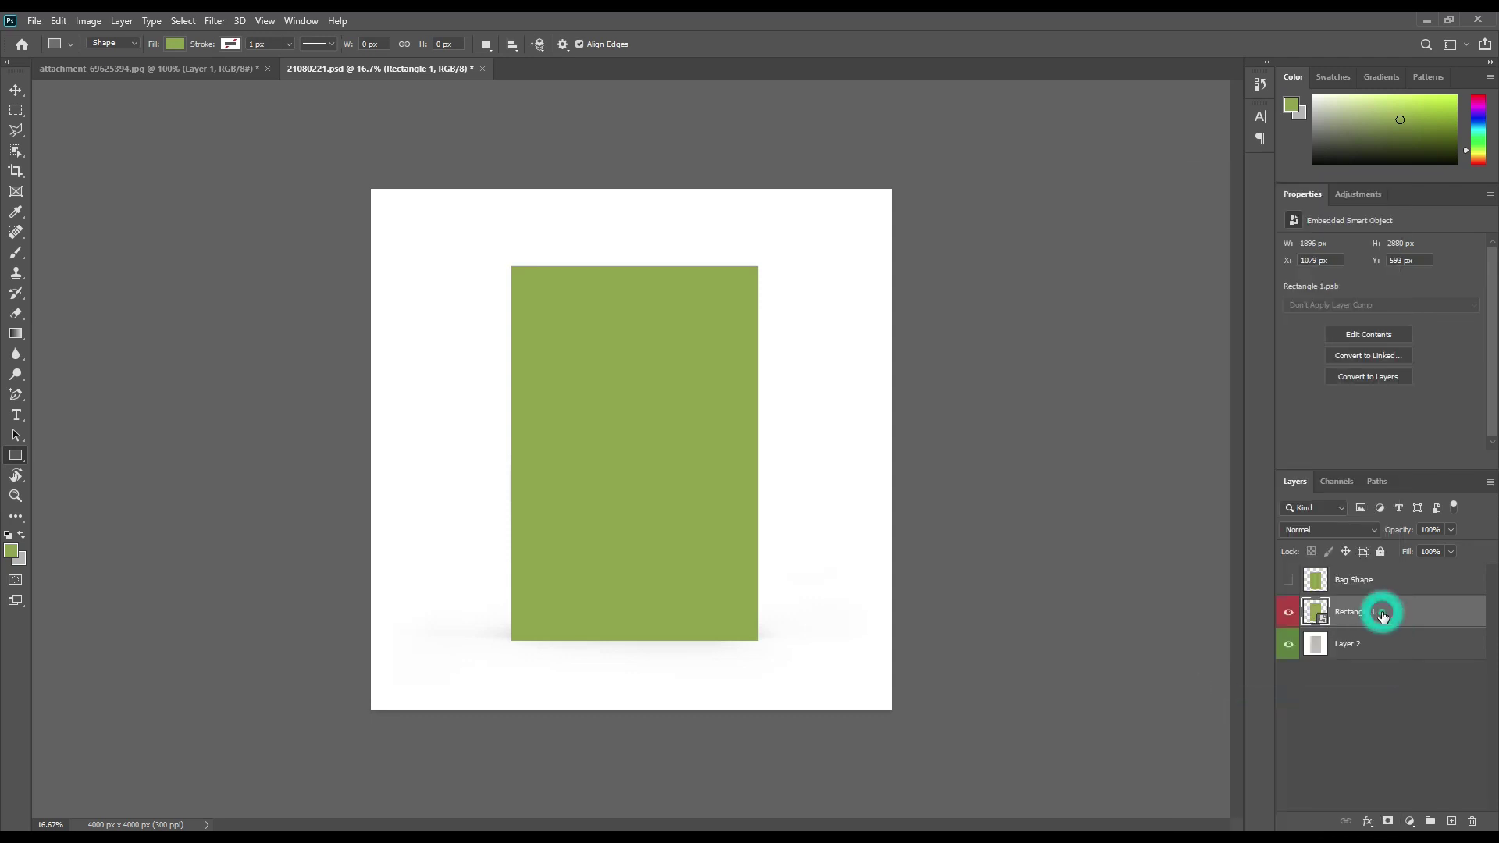
left_click(1315, 579, "ctrl")
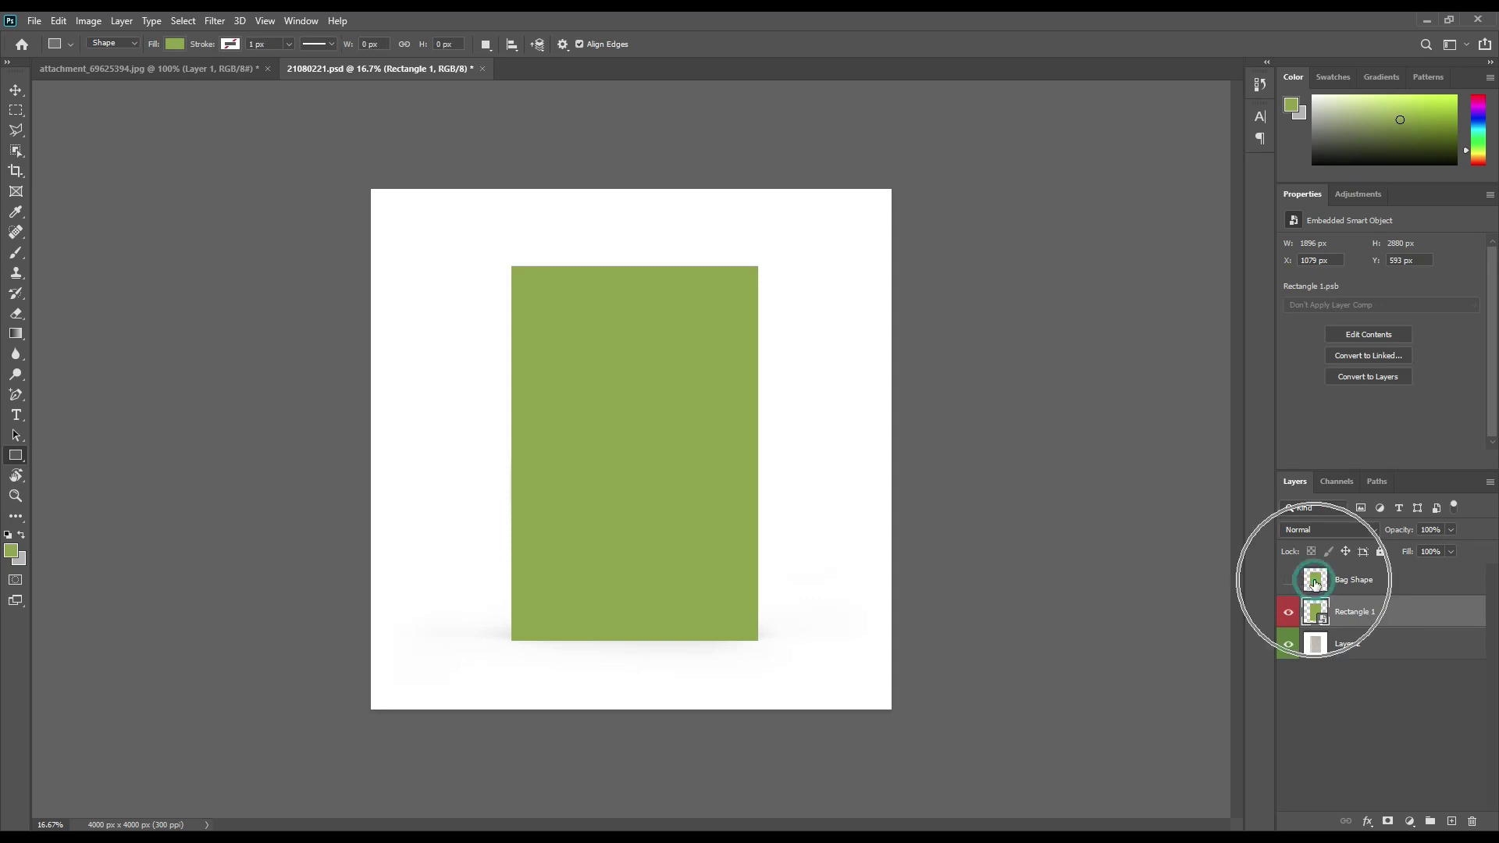
left_click(1389, 819)
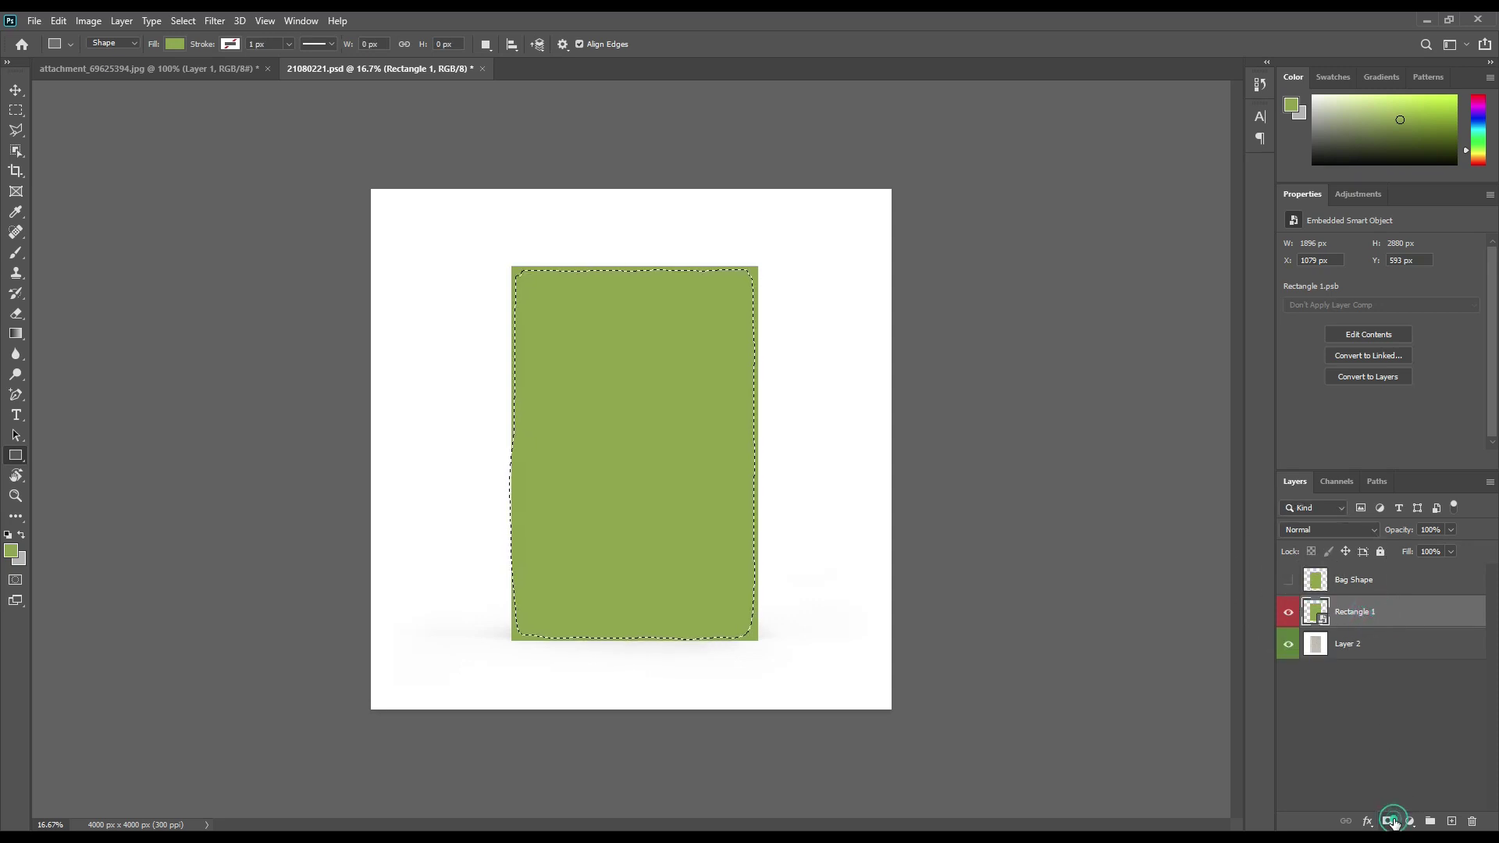
Step: Hide Rectangle 1 and copy its masked bag area from Layer 2 into Layer 3 above it
left_click(1402, 618)
left_click(1289, 615)
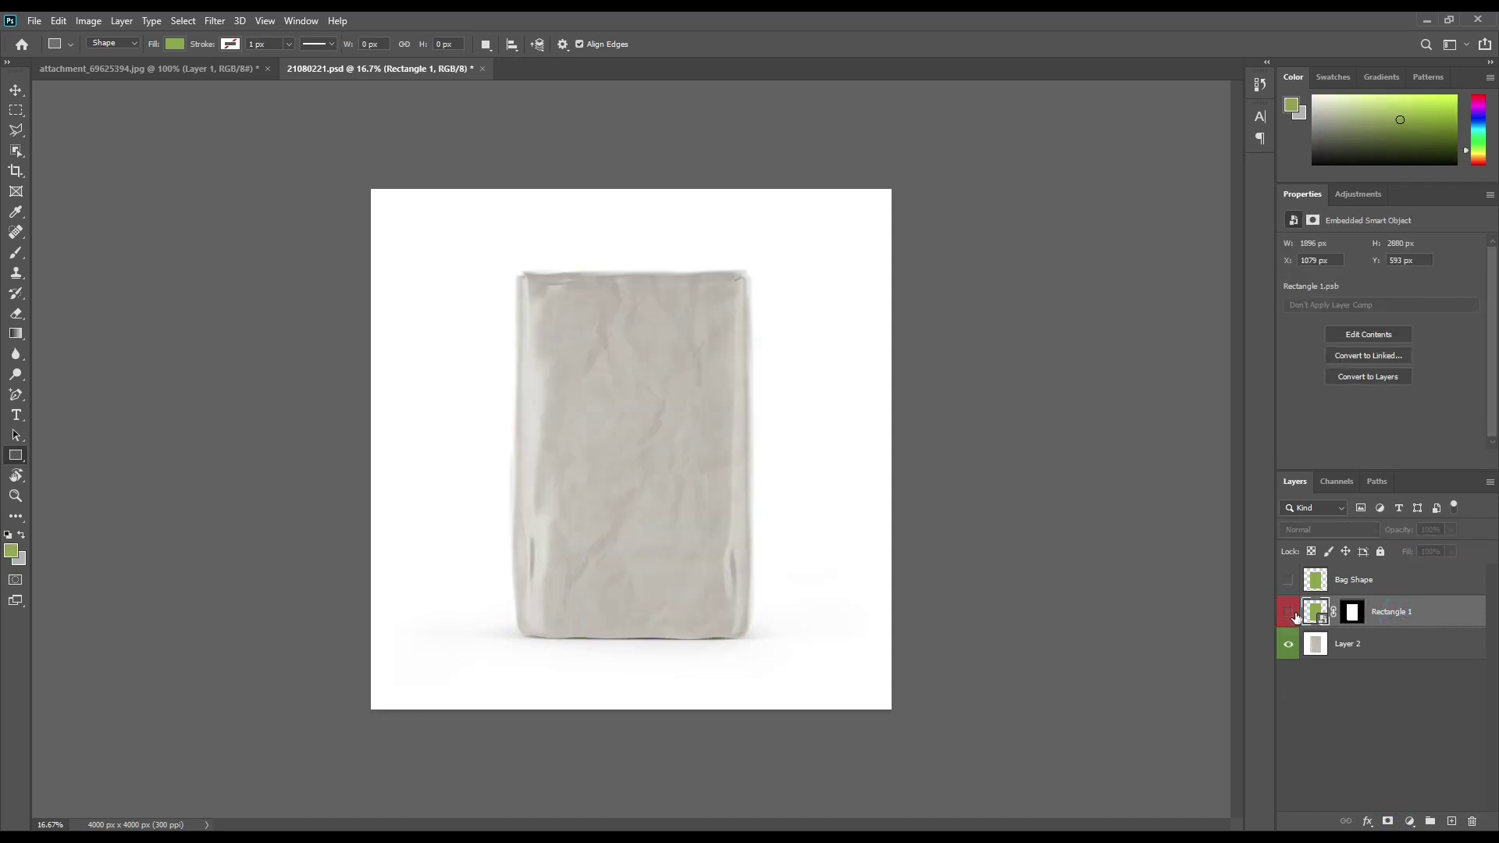
left_click(1352, 615, "ctrl")
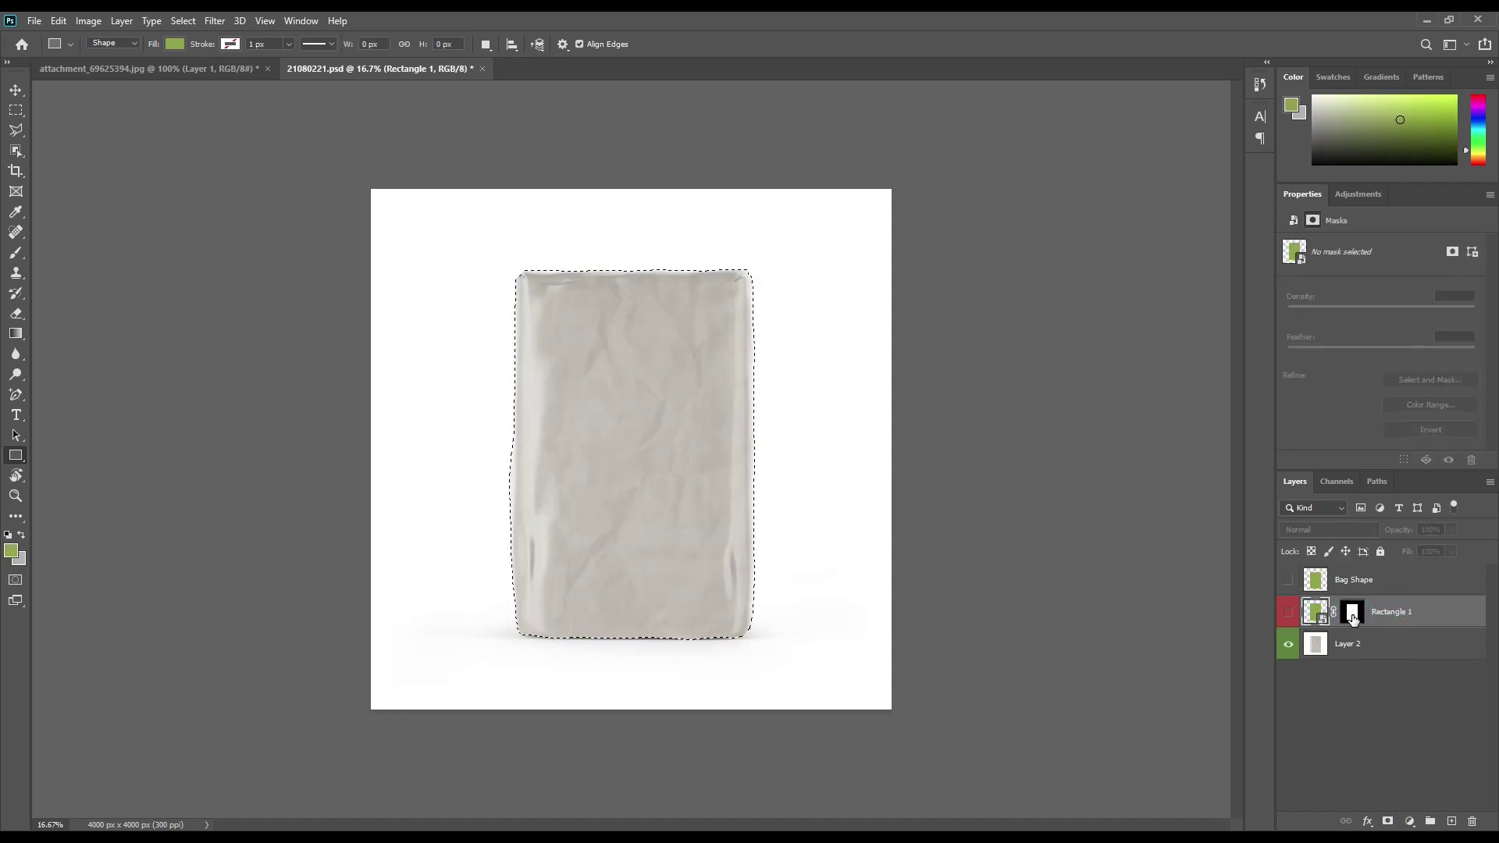
left_click(1368, 644)
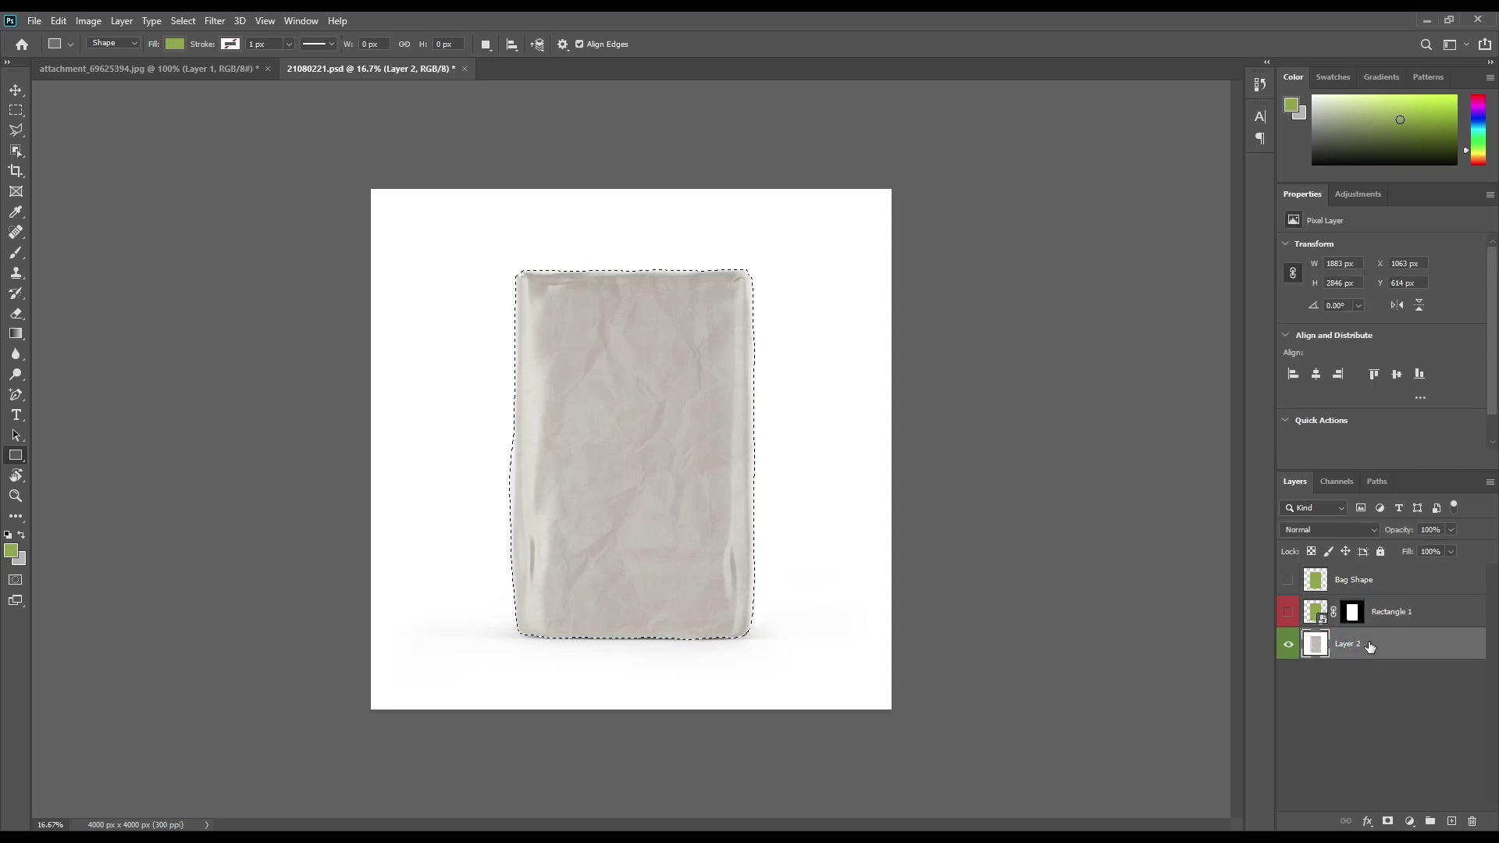
key("ctrl+j")
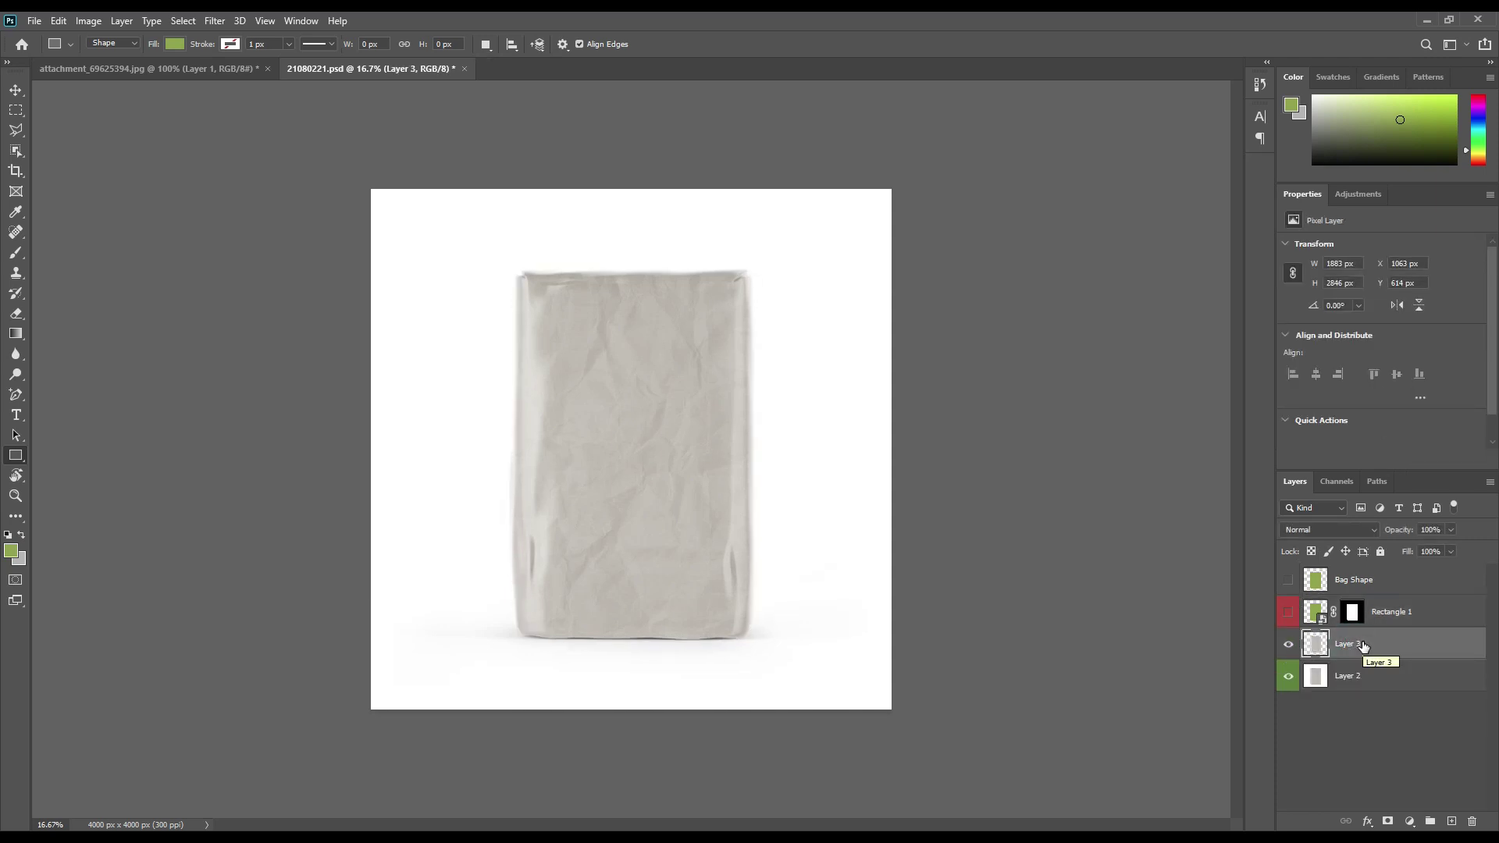
left_click_drag(1369, 644, 1384, 616)
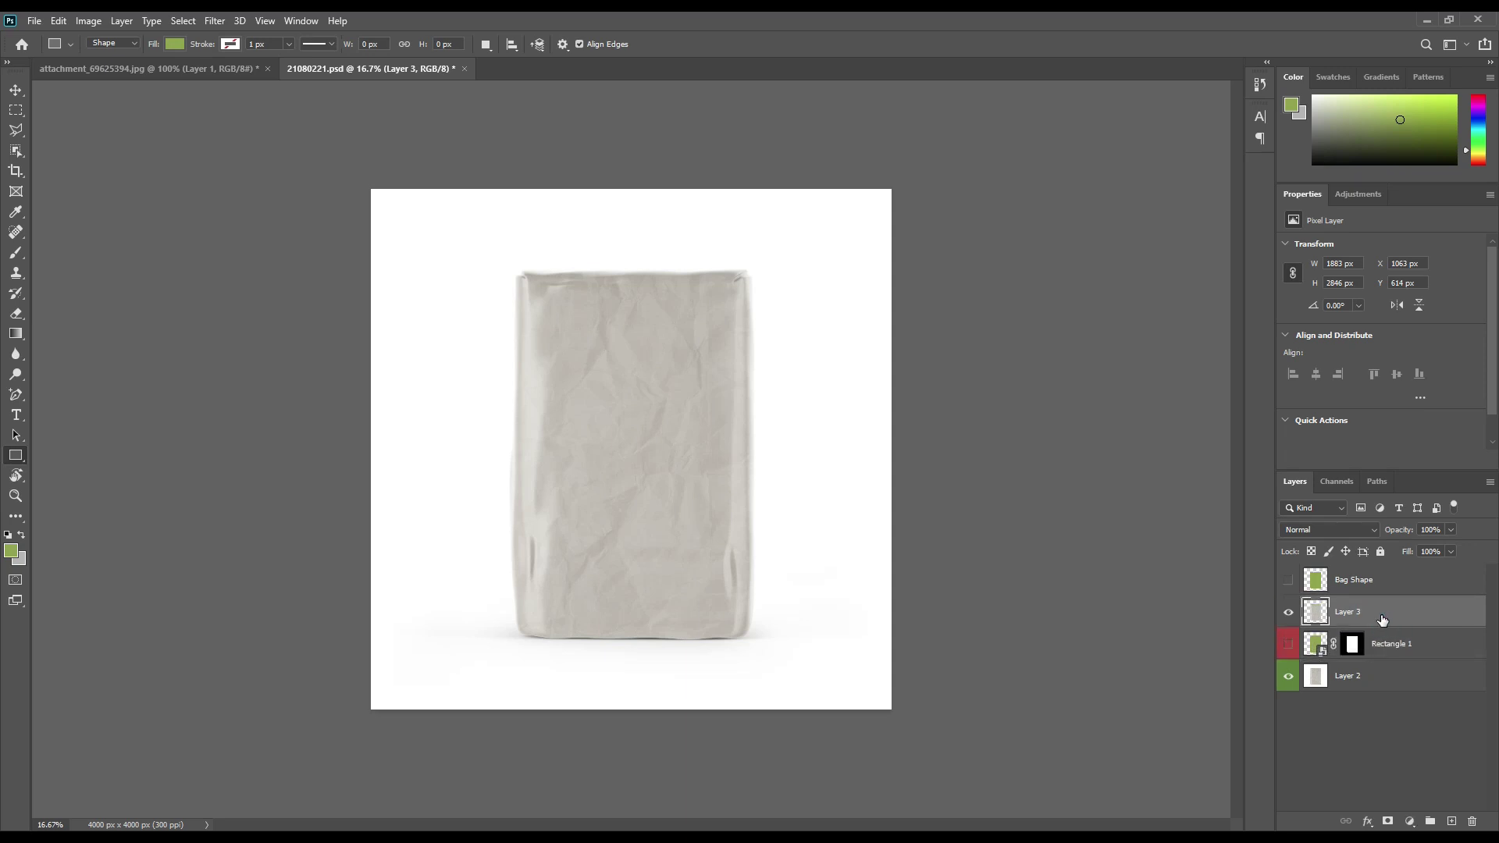
Step: Duplicate Layer 3 twice and name the three layers Shadow, Midtone and Light
key("ctrl+j")
key("ctrl+j")
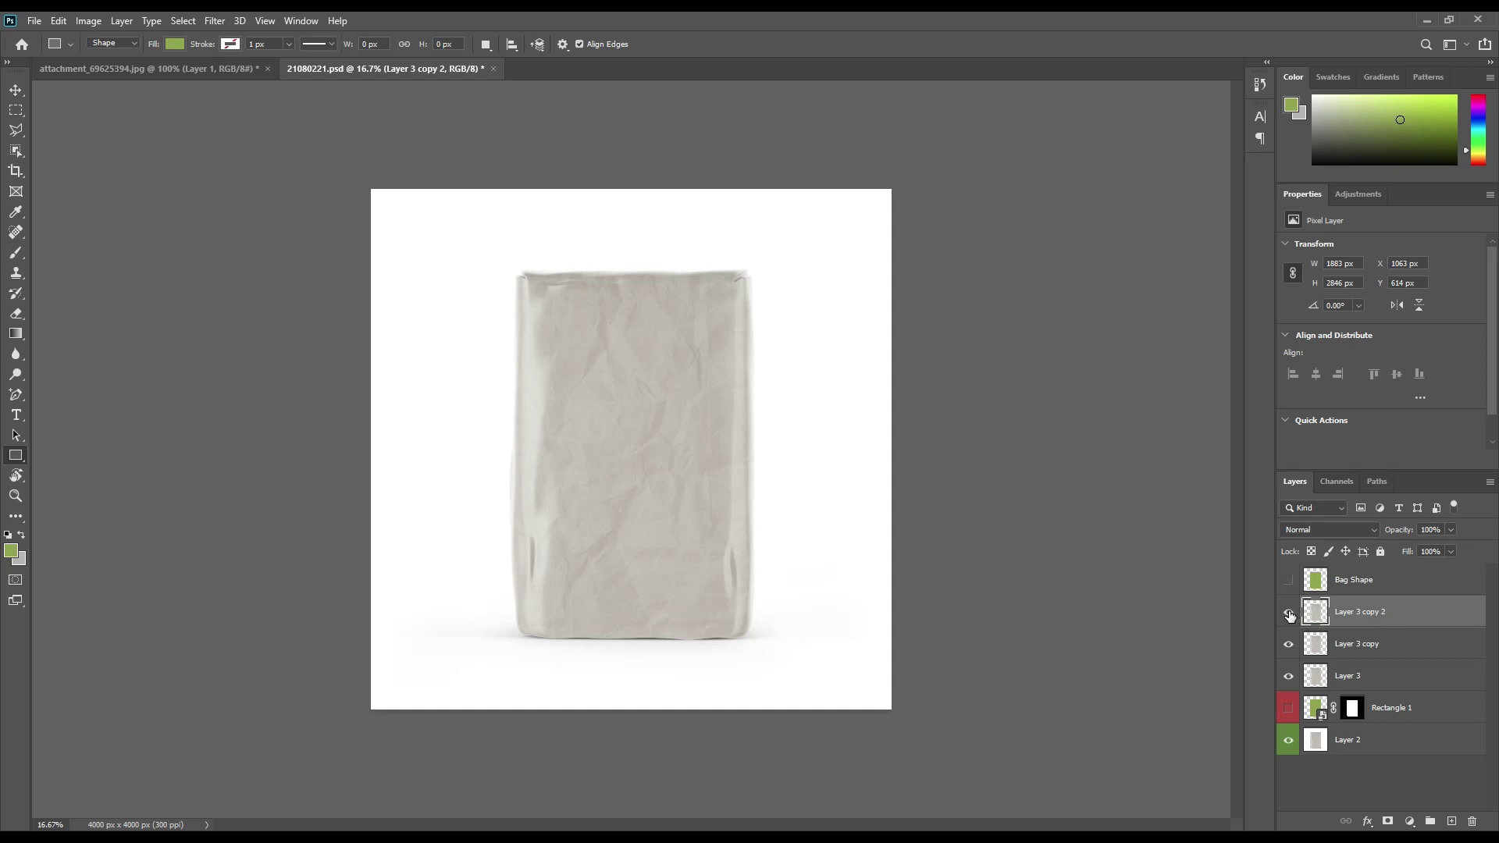
double_click(1348, 676)
type("Shadow")
key("Return")
double_click(1370, 644)
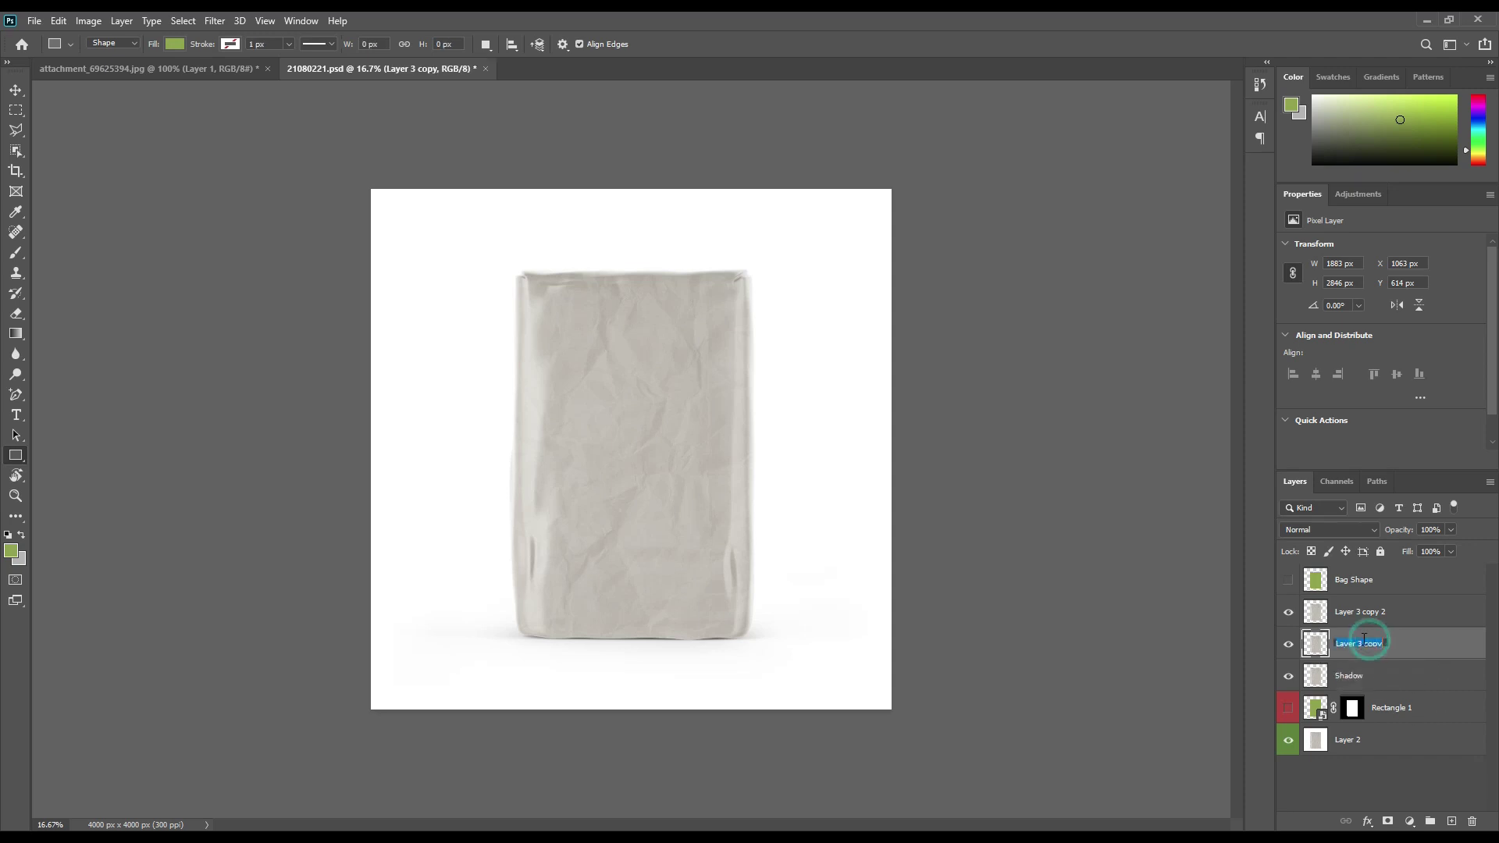
type("Midtone")
key("Return")
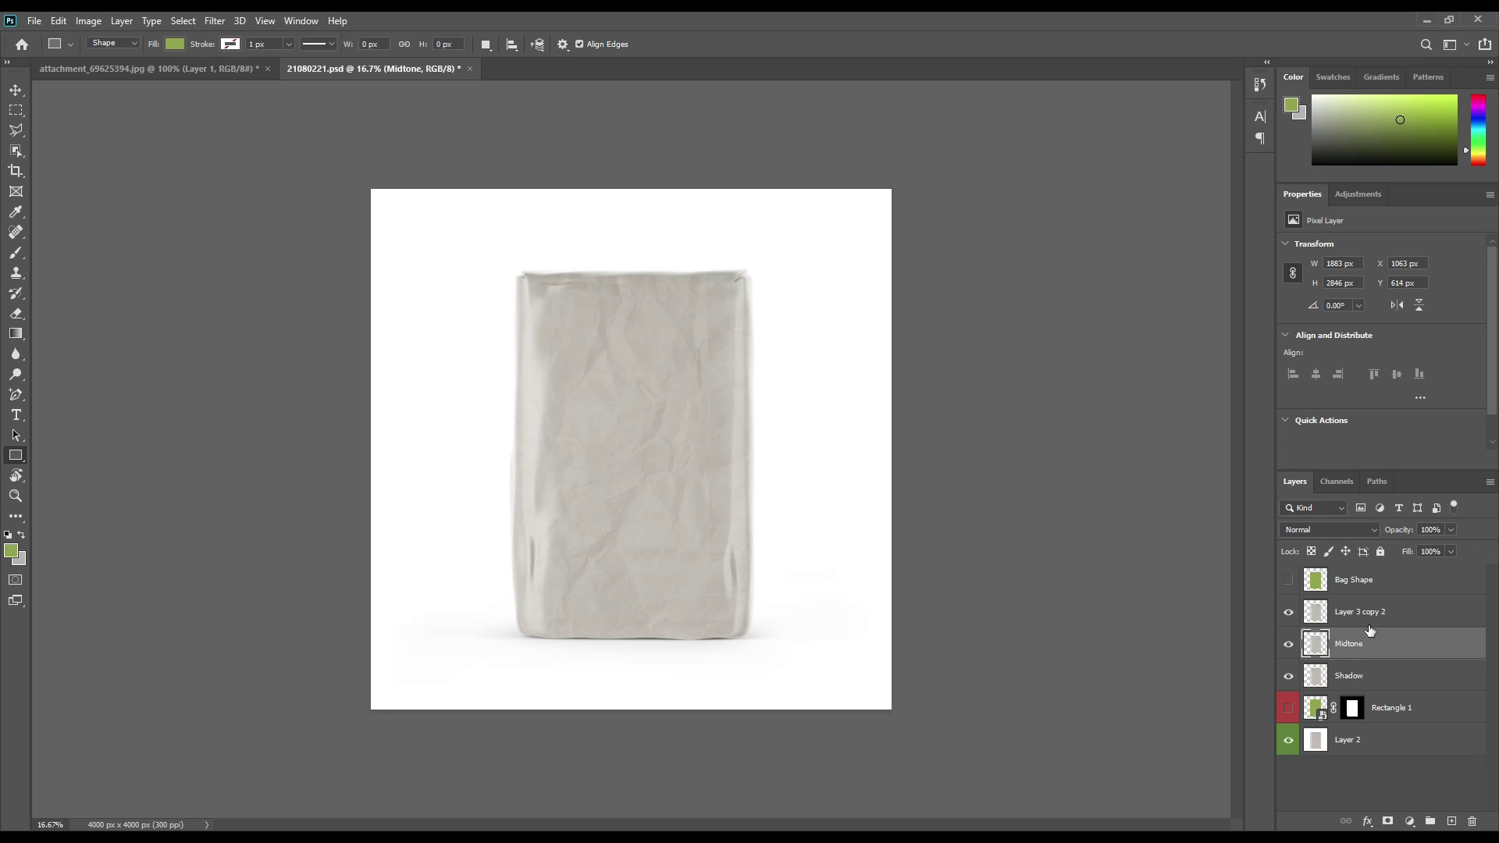
double_click(1370, 617)
type("L")
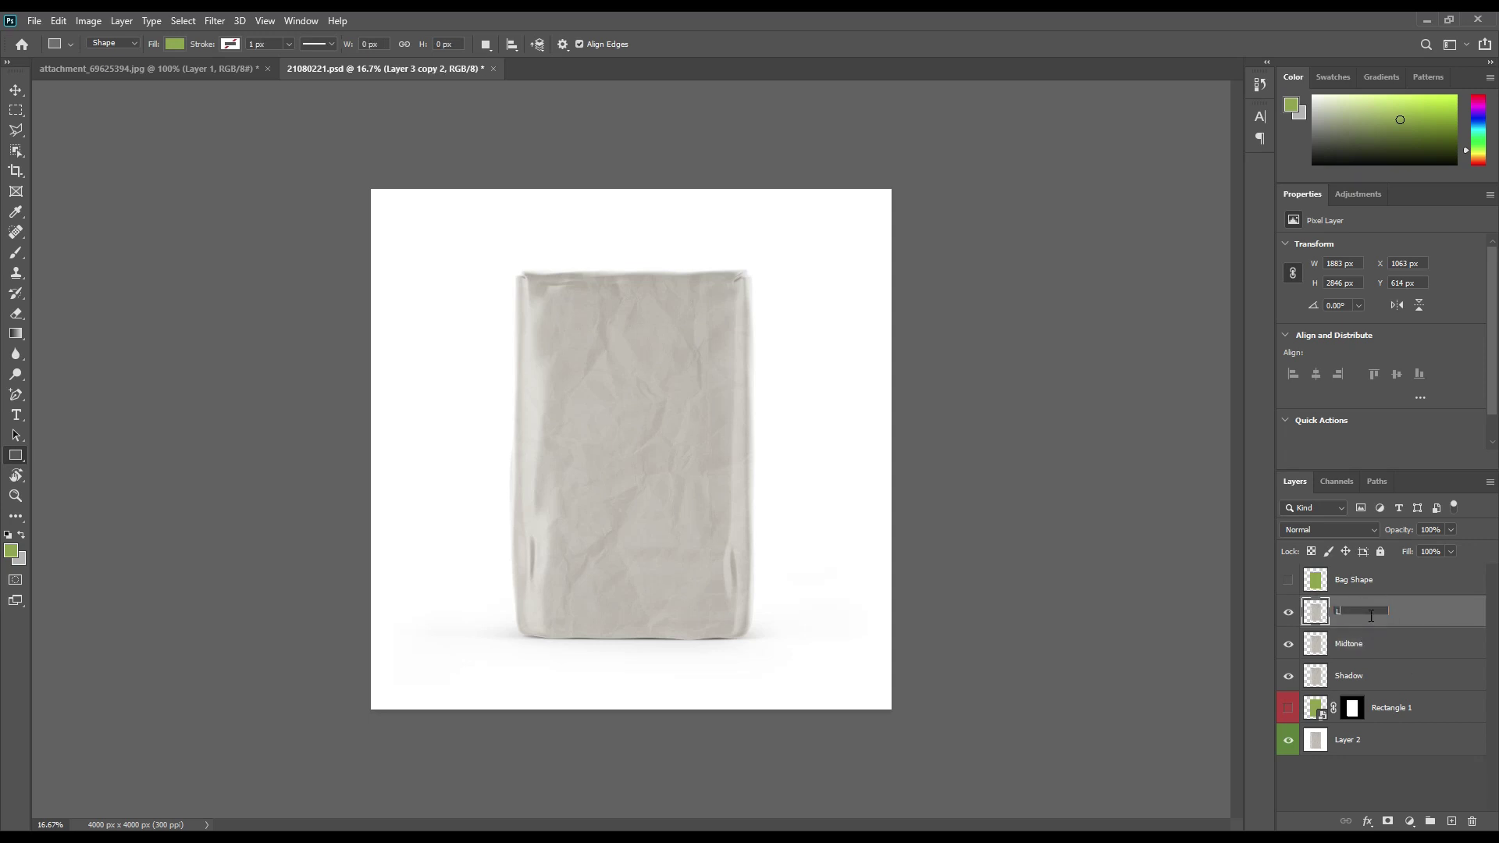
type("ight")
key("Return")
Step: Hide Light and Midtone, and set the Shadow layer to Linear Burn
left_click(1288, 612)
left_click(1288, 644)
left_click(1354, 676)
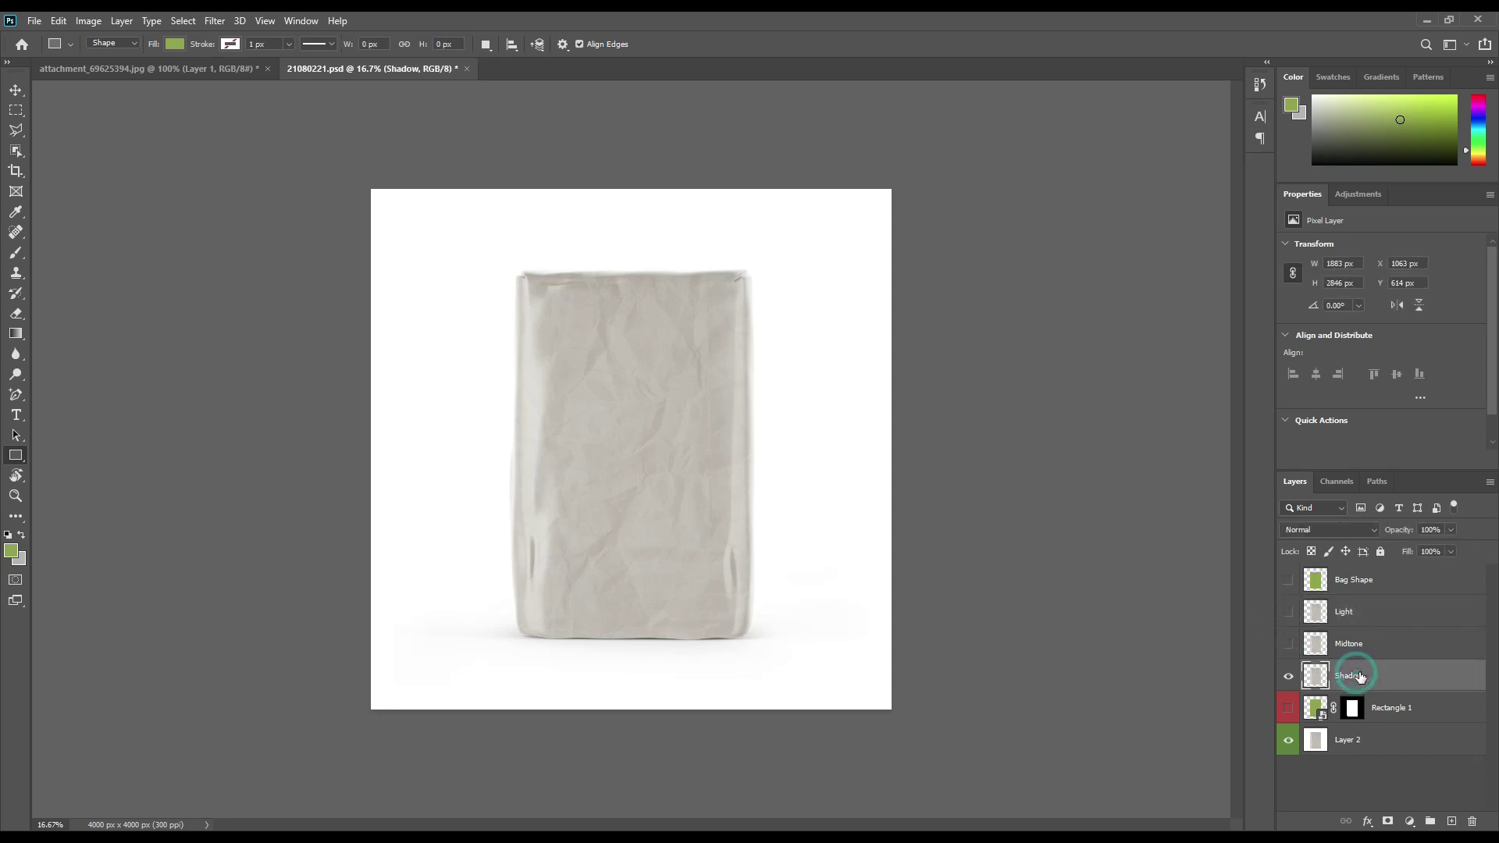
left_click(1342, 530)
left_click(1325, 531)
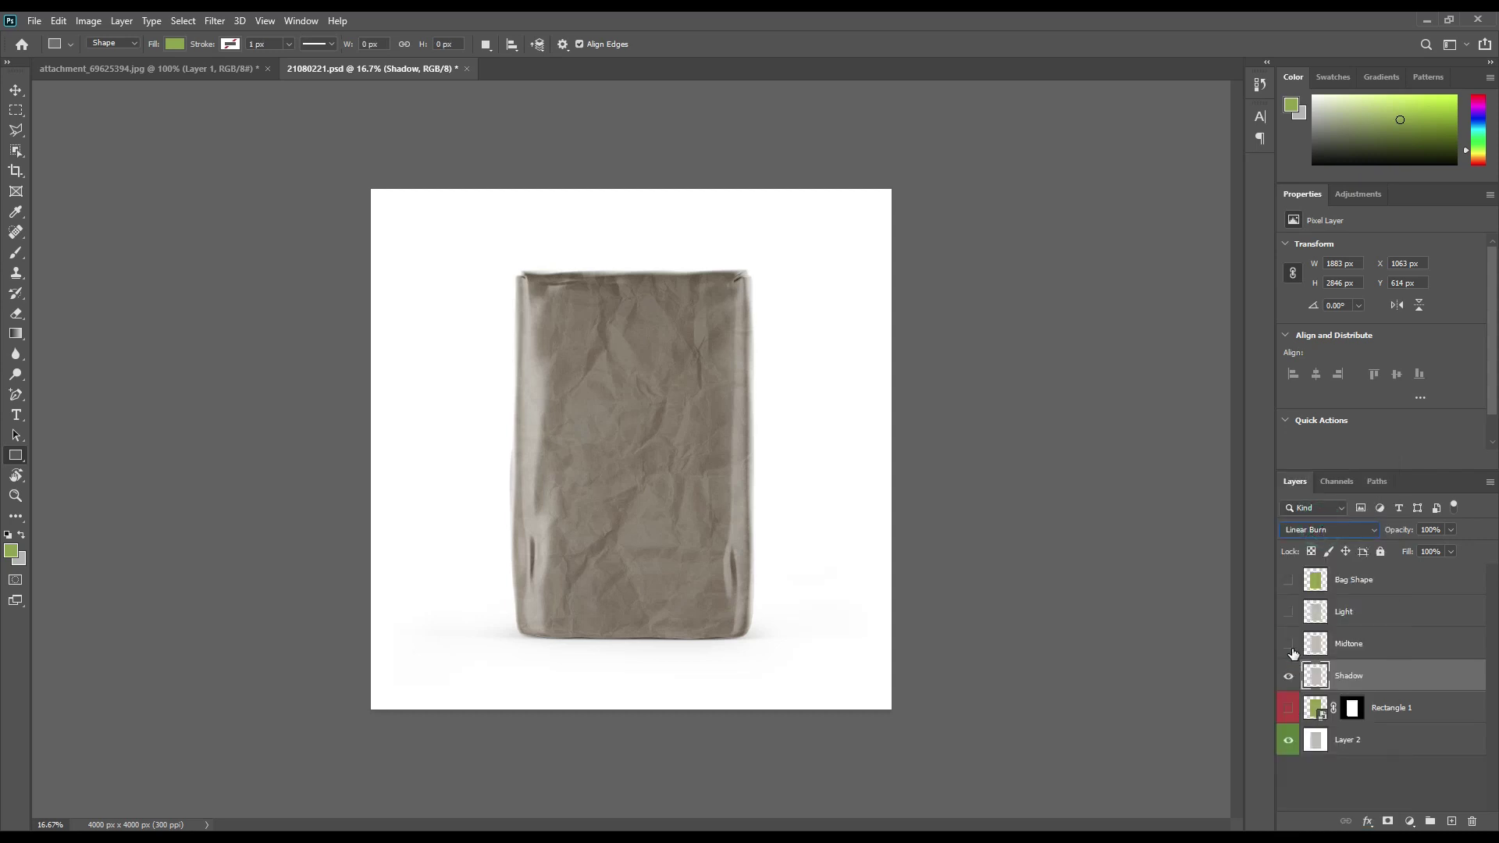
Step: Show Rectangle 1, then show Midtone and set it to Linear Dodge (Add)
left_click(1289, 709)
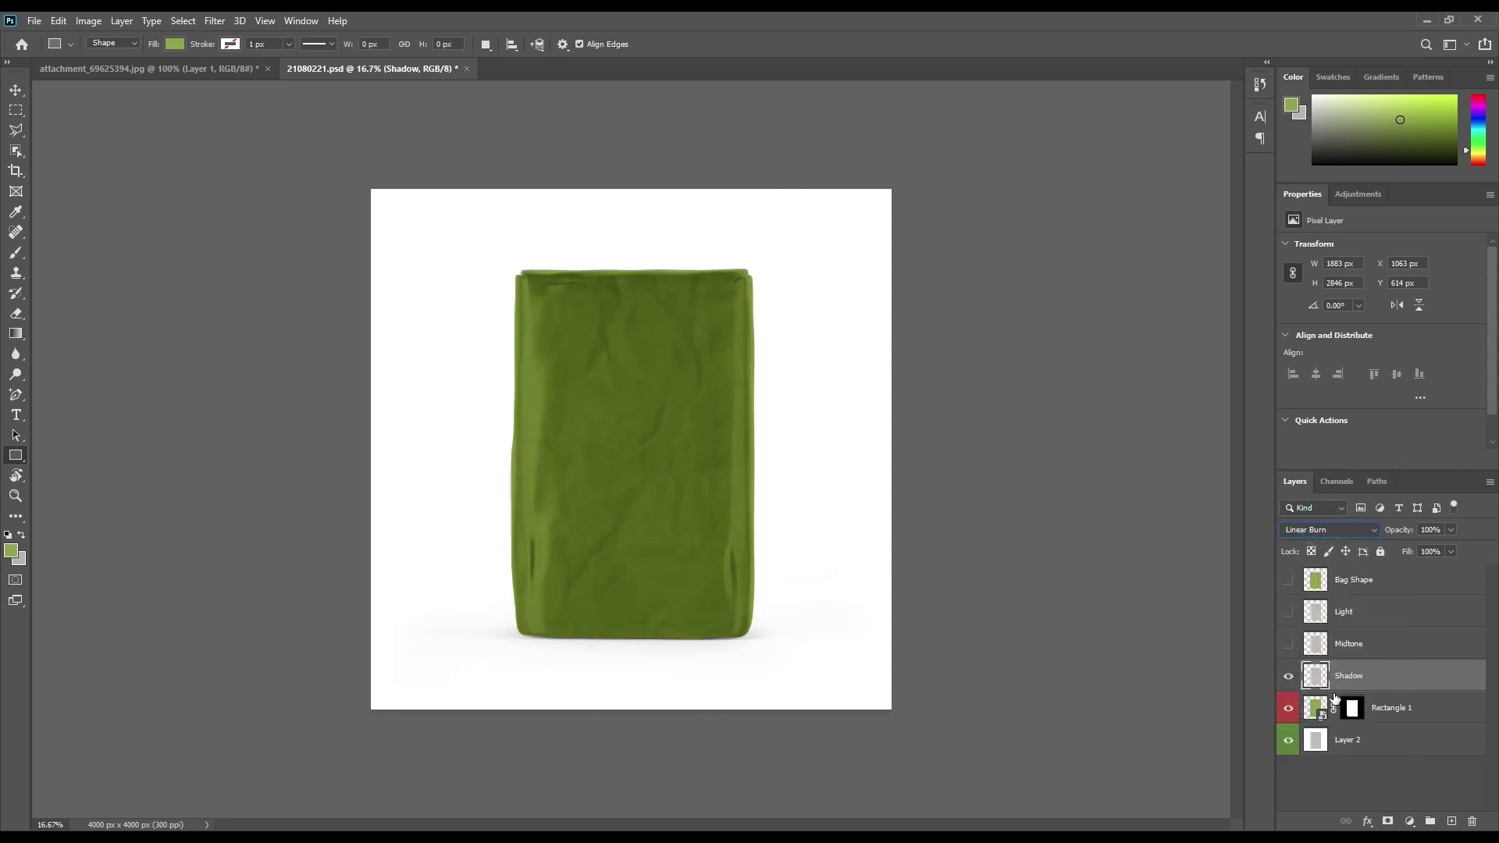
left_click(1340, 644)
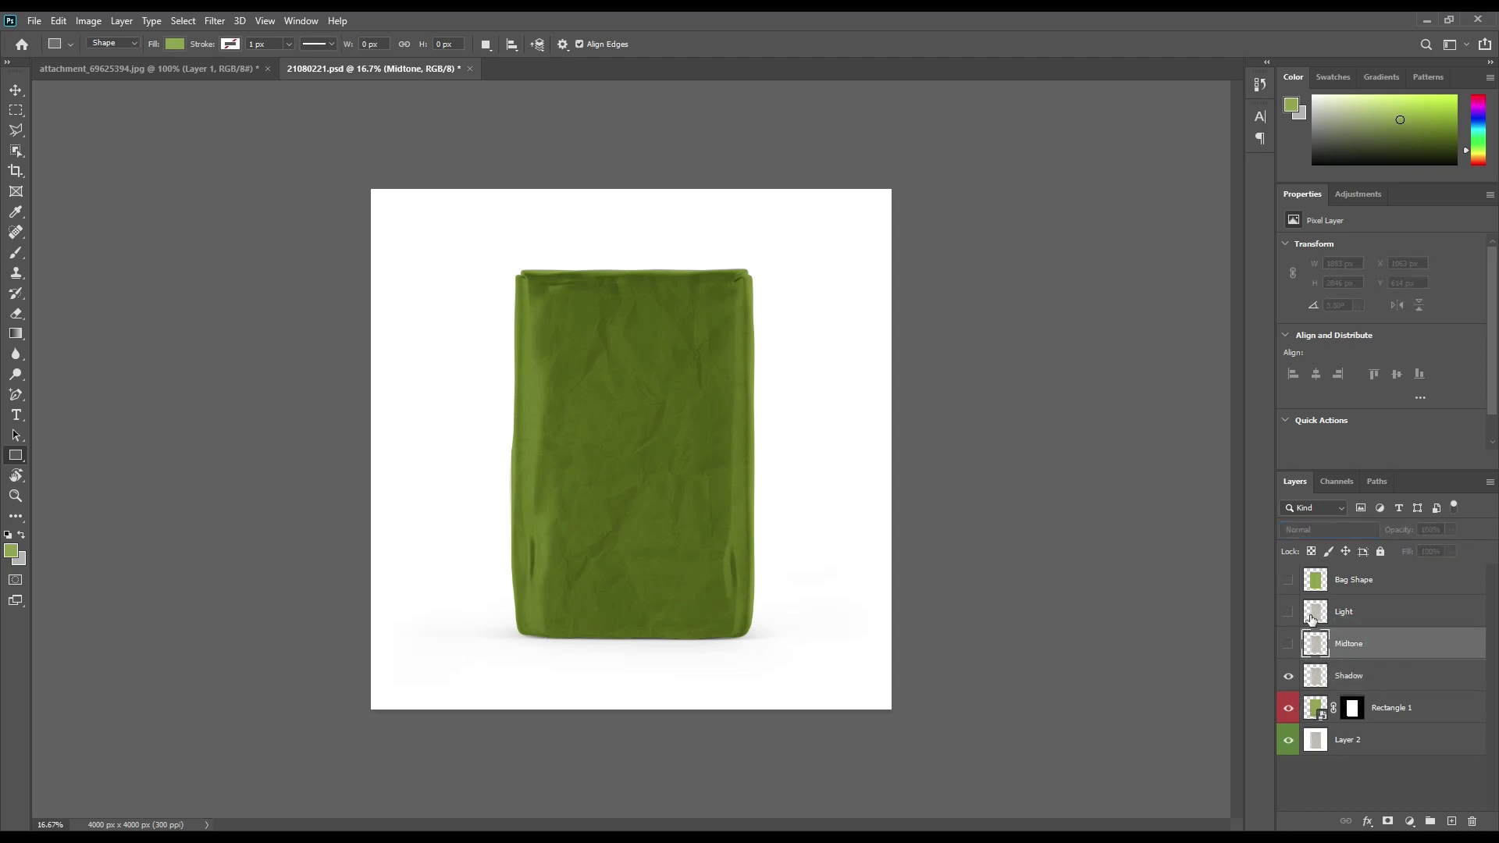
left_click(1288, 644)
left_click(1334, 534)
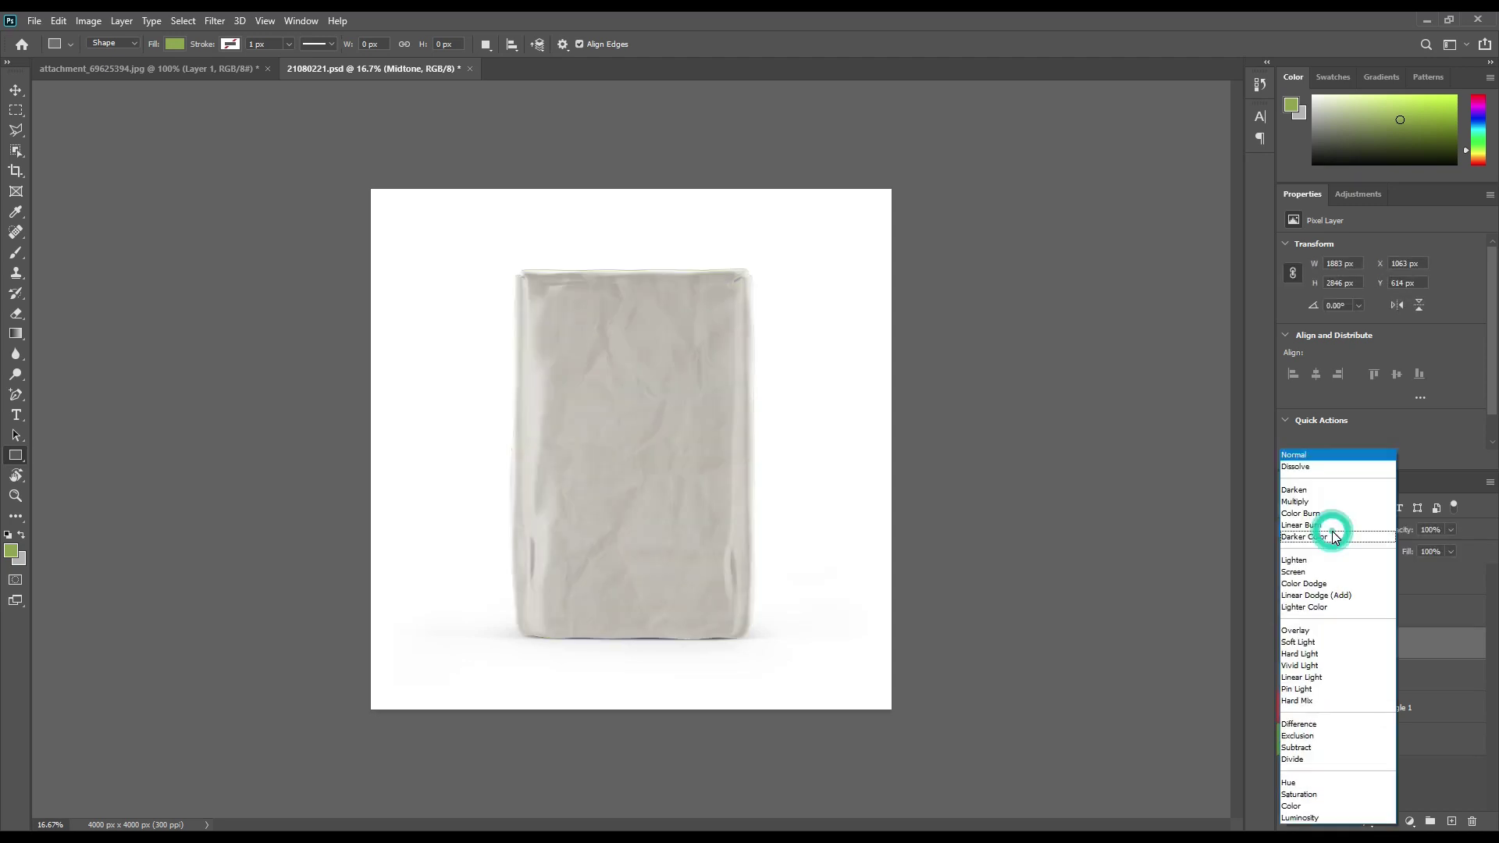
left_click(1331, 595)
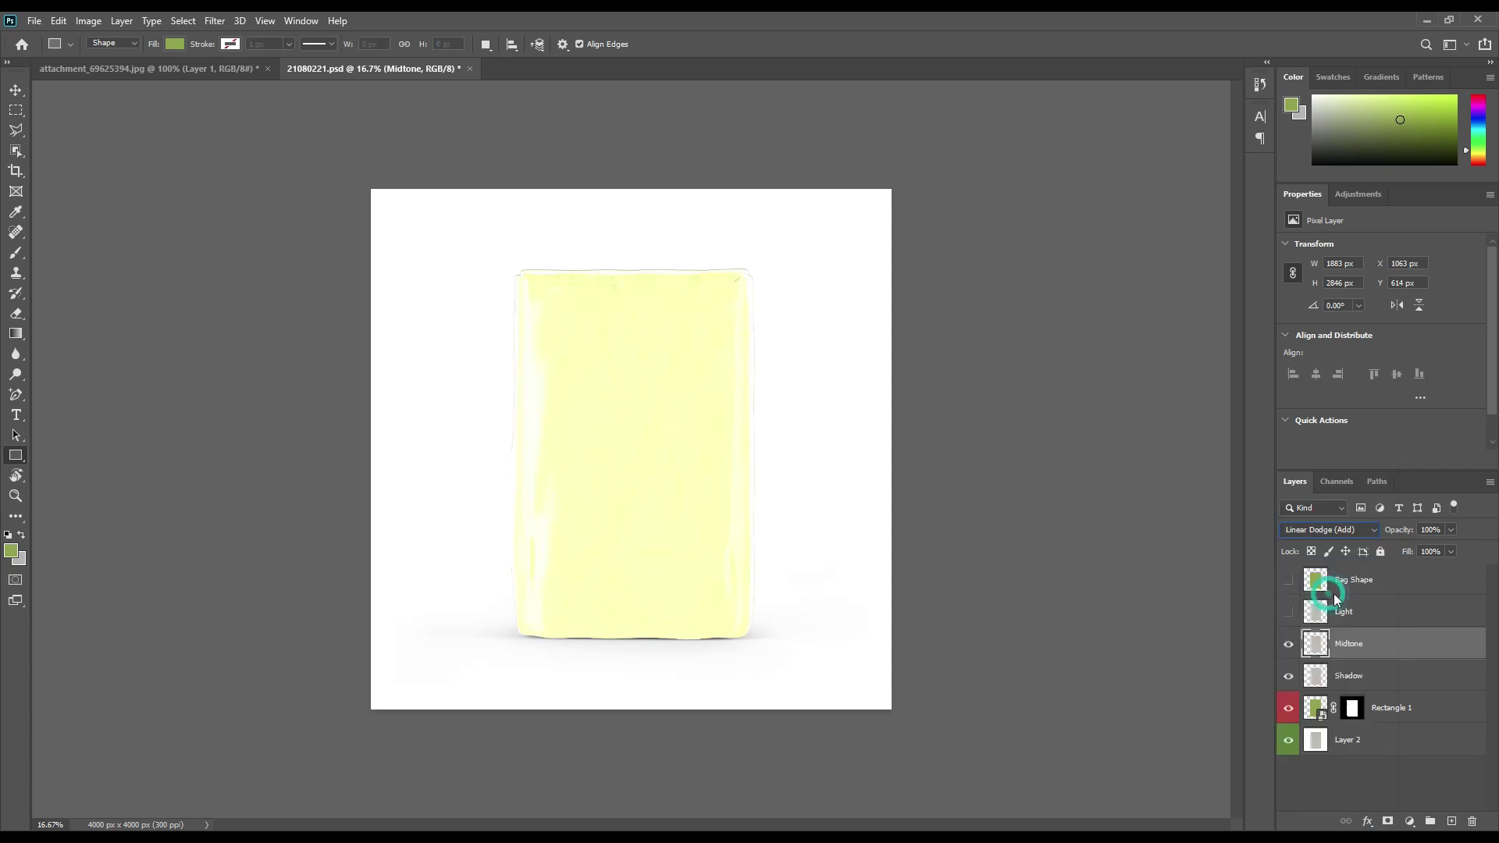
left_click(82, 23)
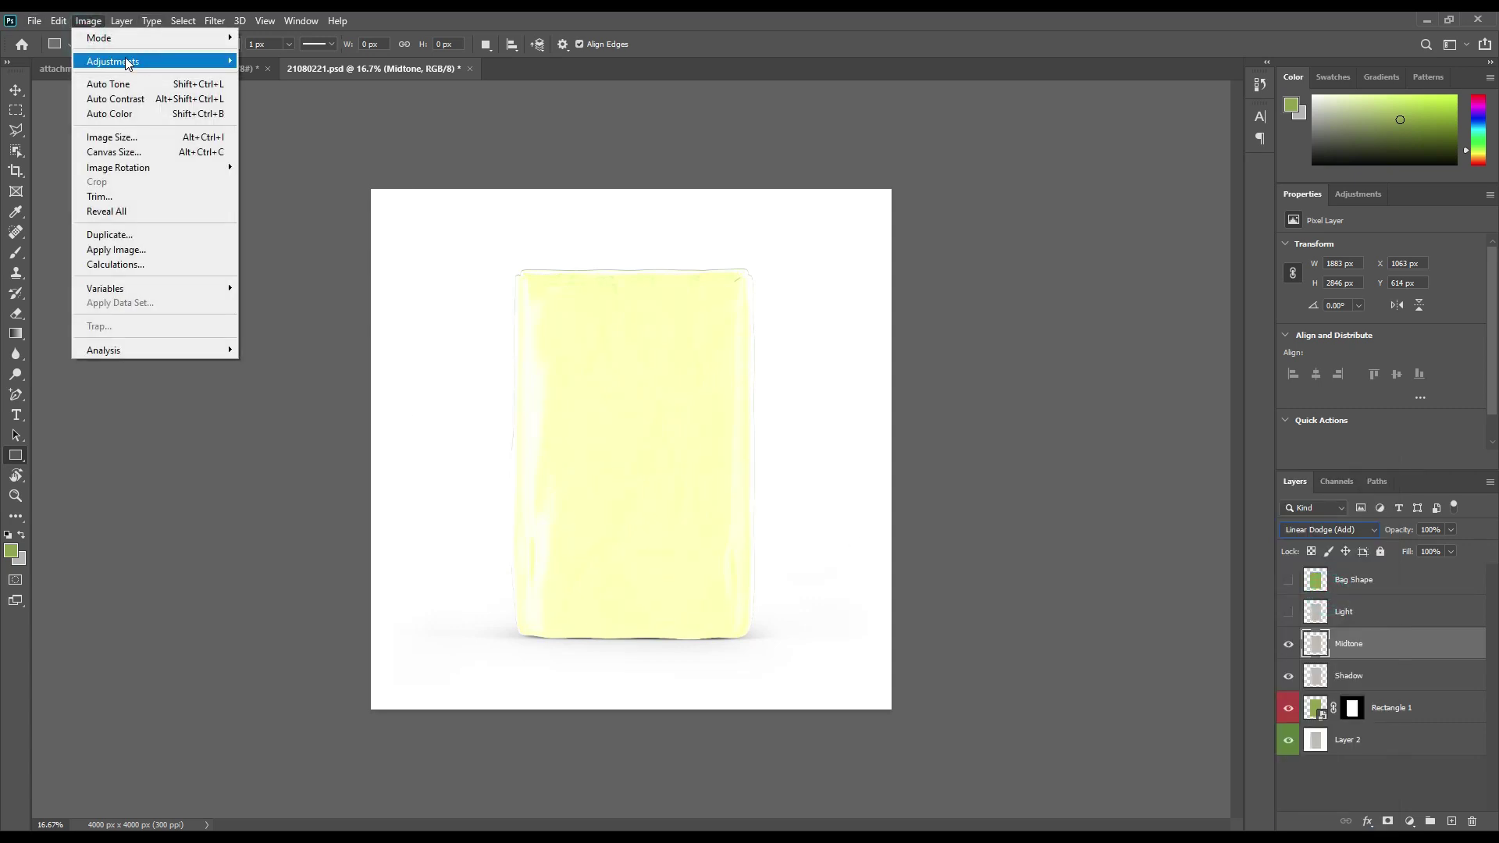
Step: Apply Levels to Midtone with input black 169 and output white 129
mouse_move(145, 62)
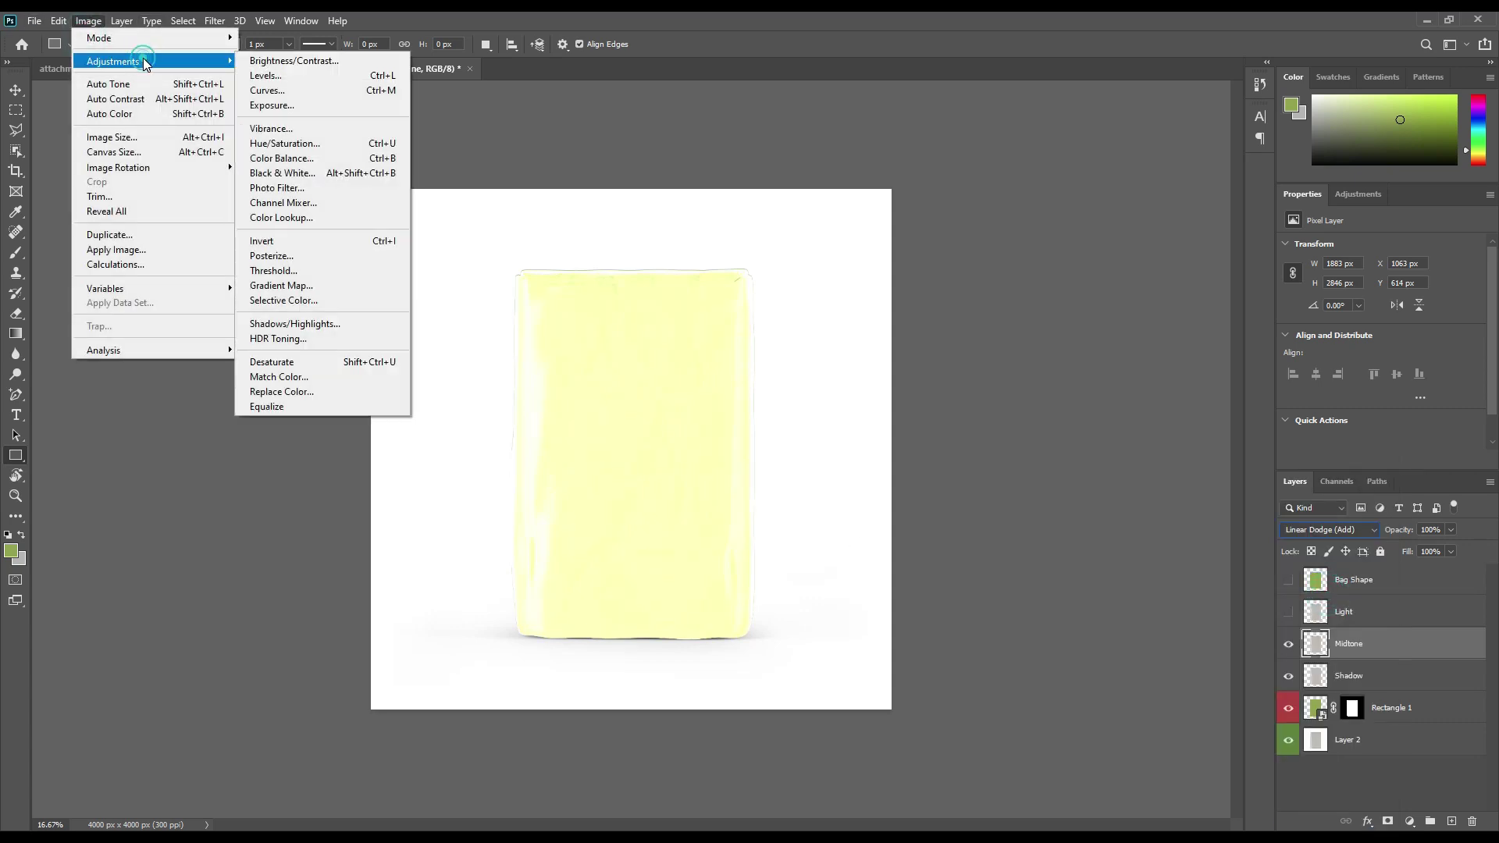
left_click(334, 76)
left_click_drag(869, 563, 999, 563)
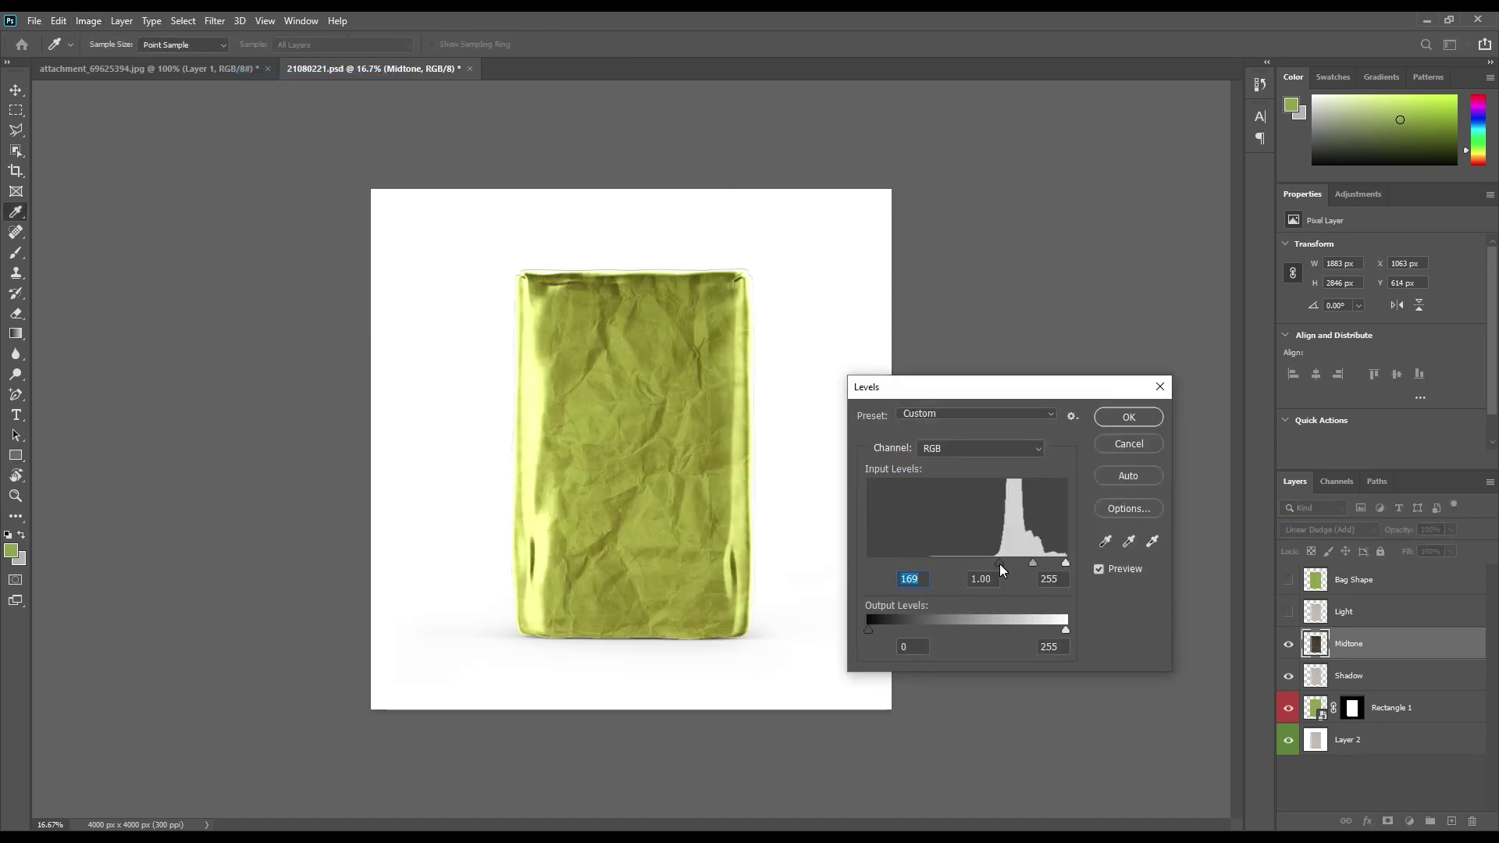
left_click_drag(1066, 629, 938, 629)
left_click(1124, 417)
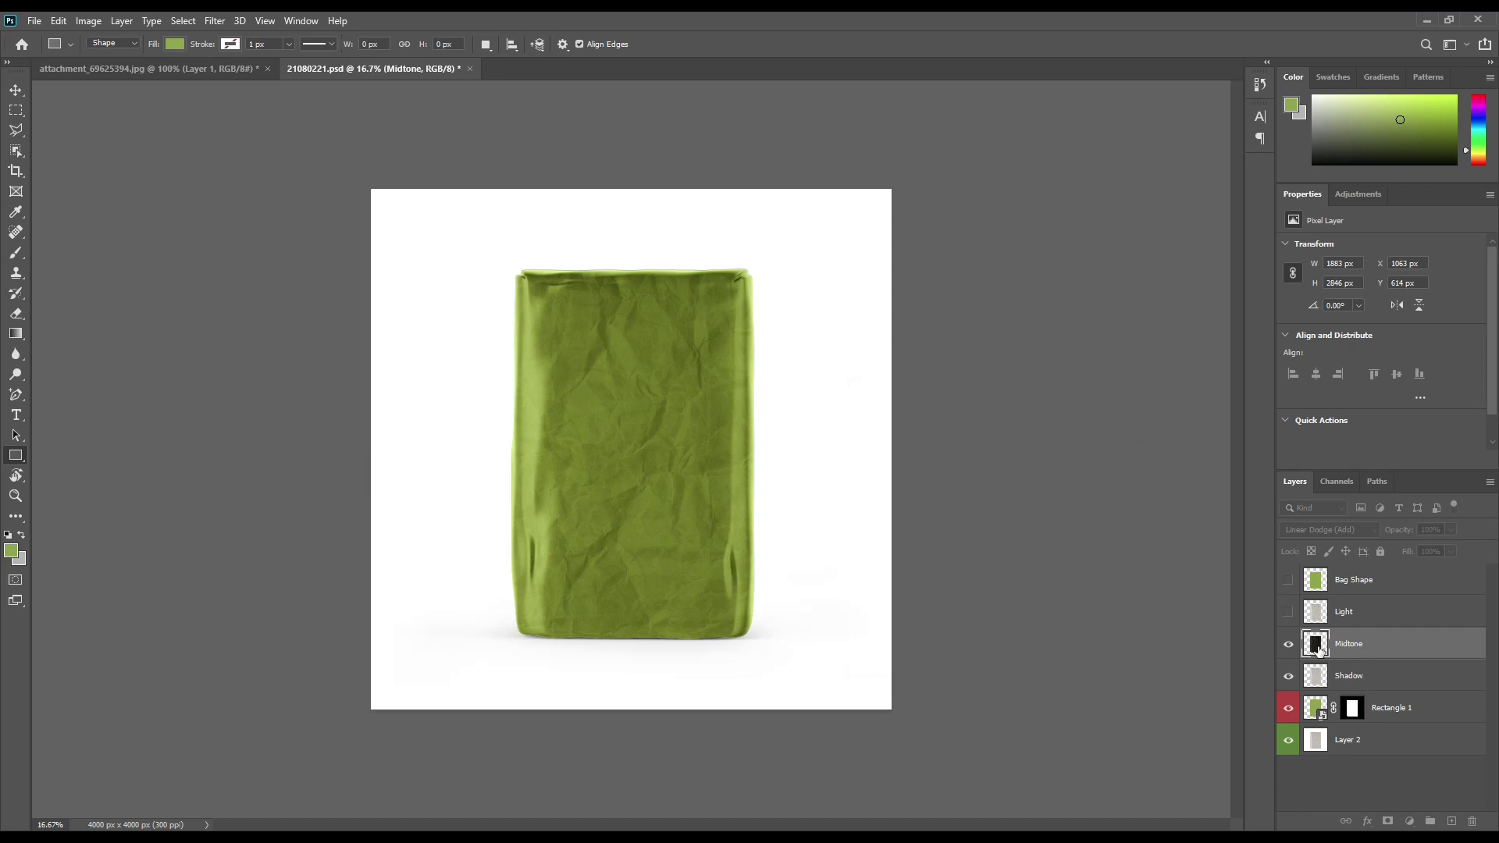
Step: Show the Light layer and set its blend mode to Screen
left_click(1288, 614)
left_click(1371, 613)
left_click(1344, 530)
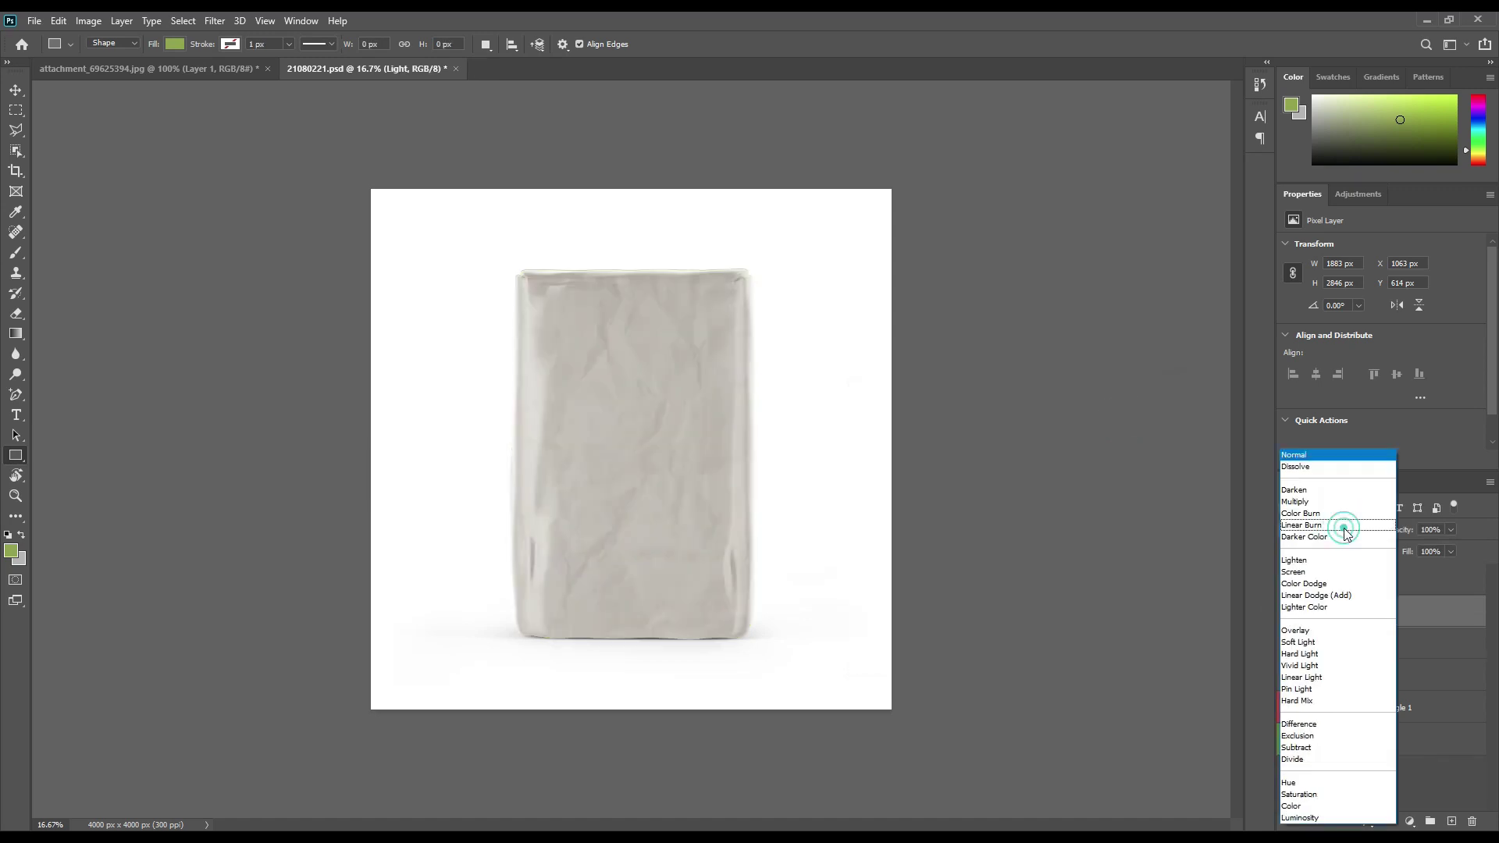
left_click(1327, 571)
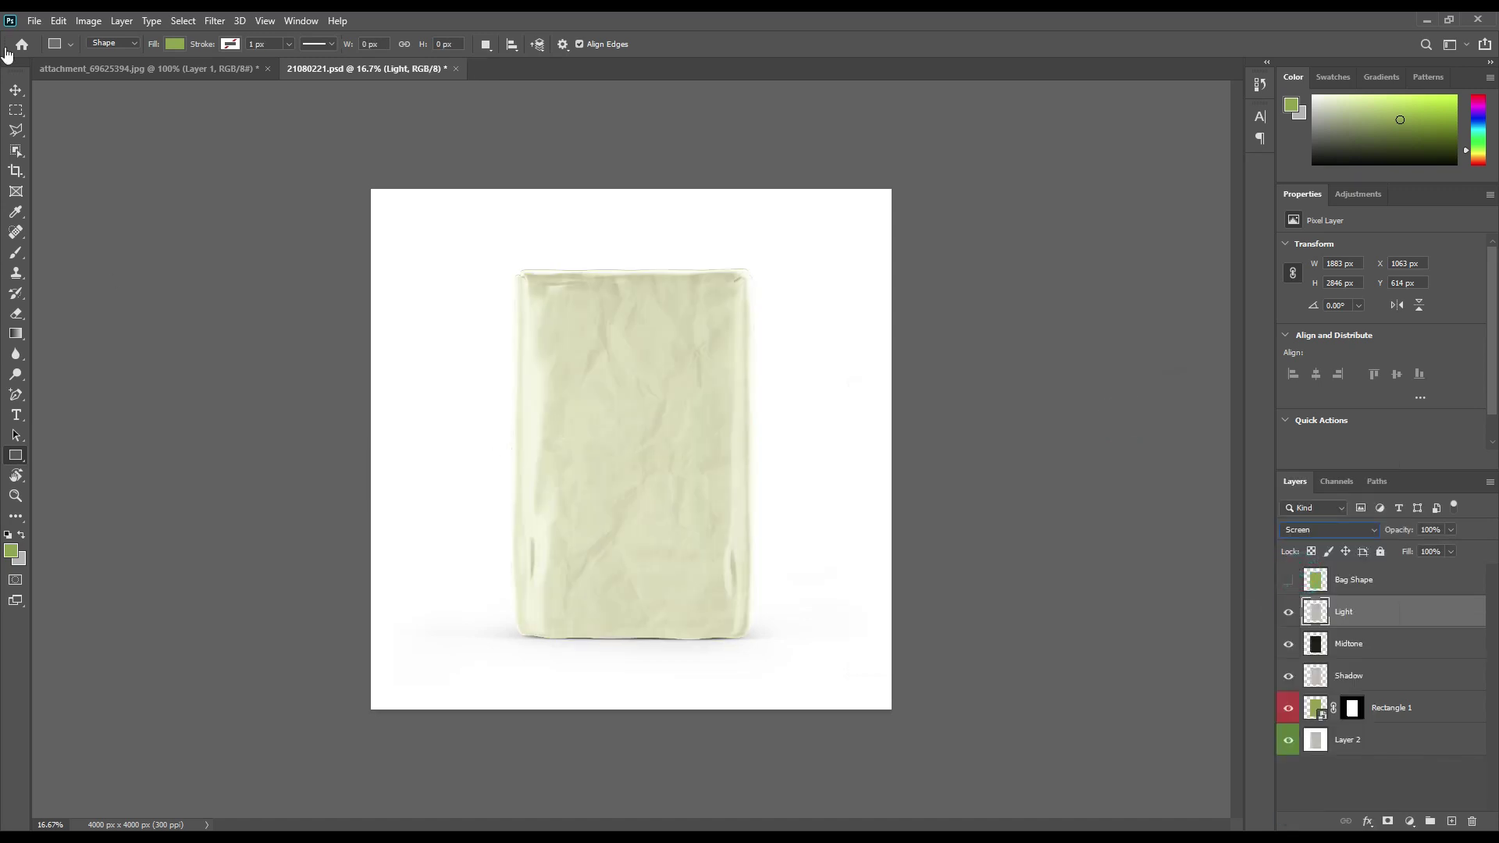
left_click(90, 18)
Step: Apply Levels to the Light layer with input black 188 and output white 174
mouse_move(129, 61)
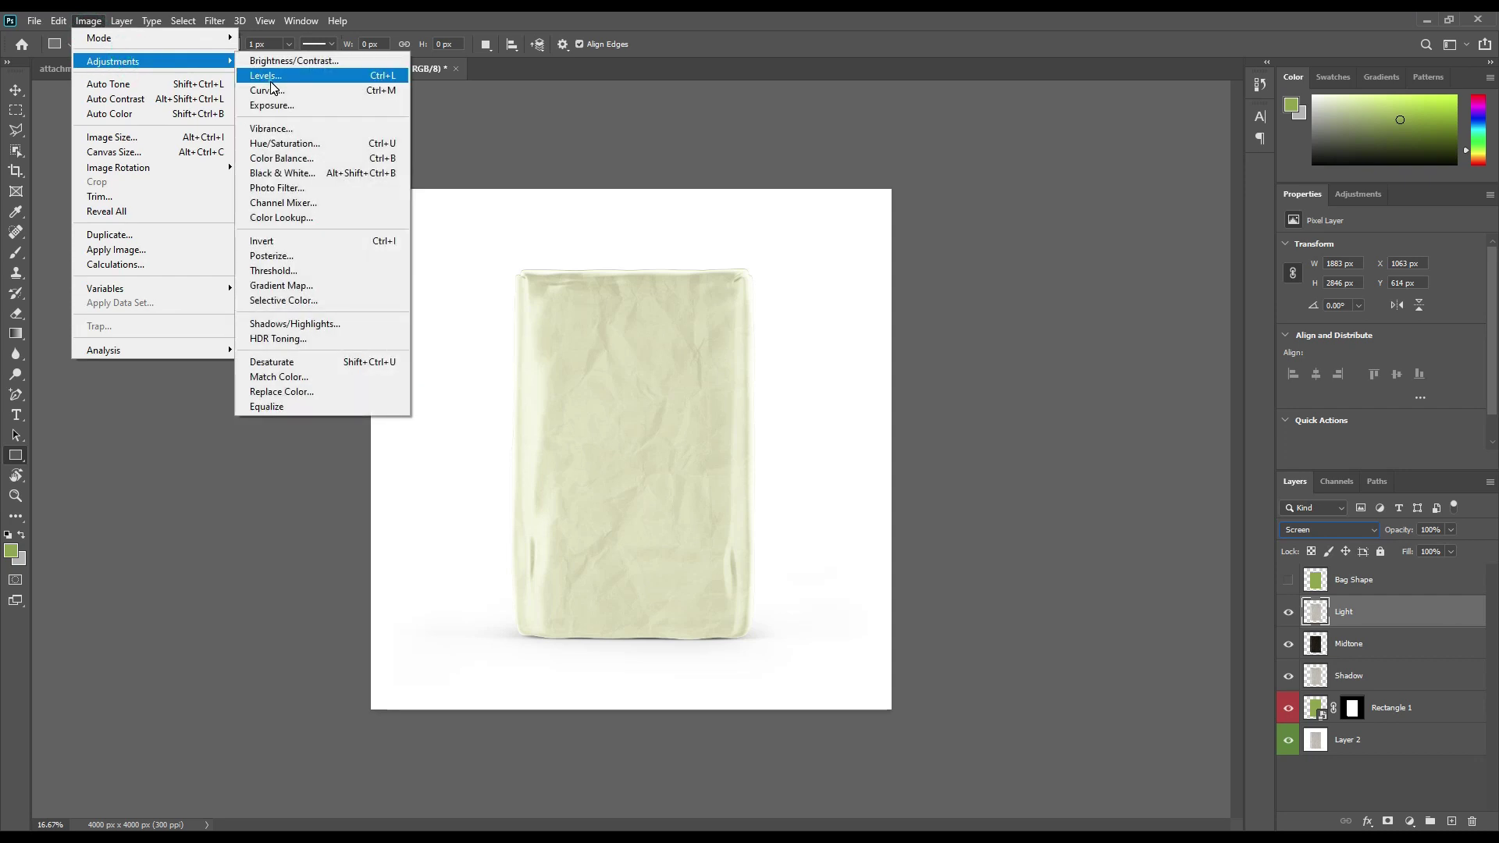
left_click(296, 79)
left_click_drag(868, 562, 1017, 568)
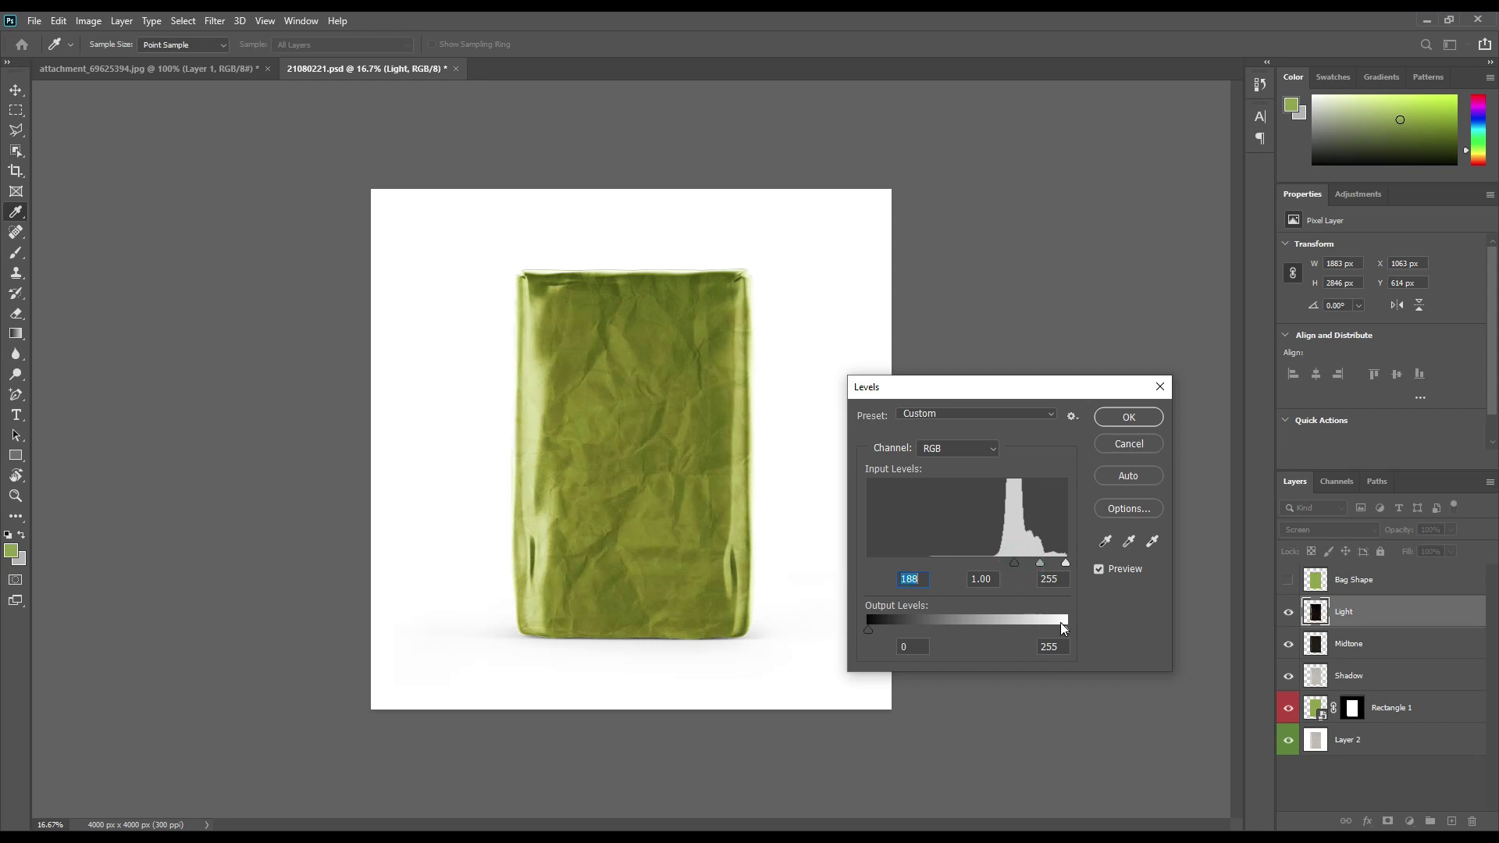
left_click_drag(1061, 630, 1003, 624)
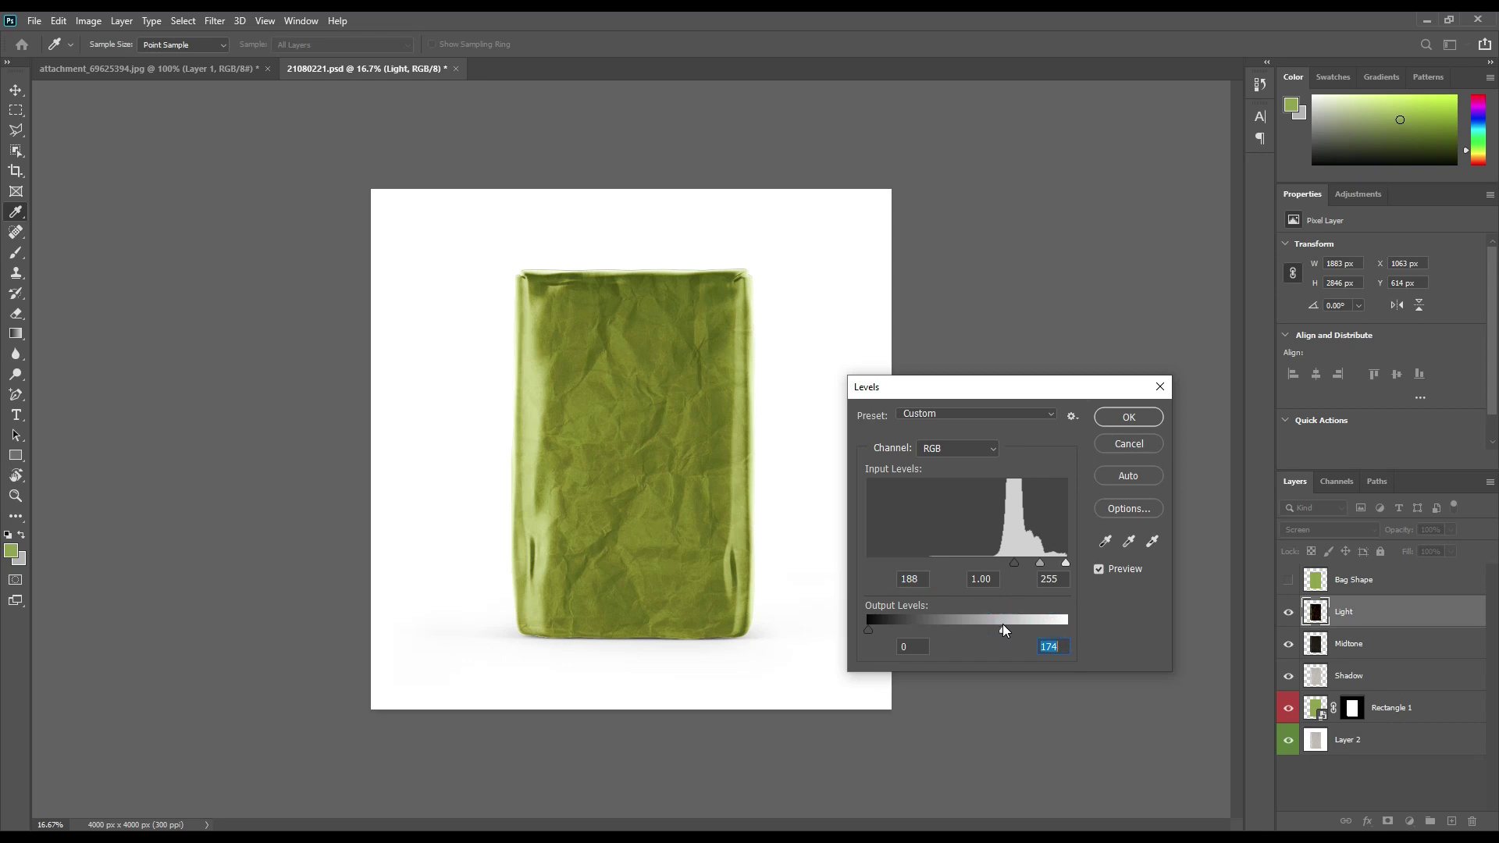
left_click(1124, 416)
key("u")
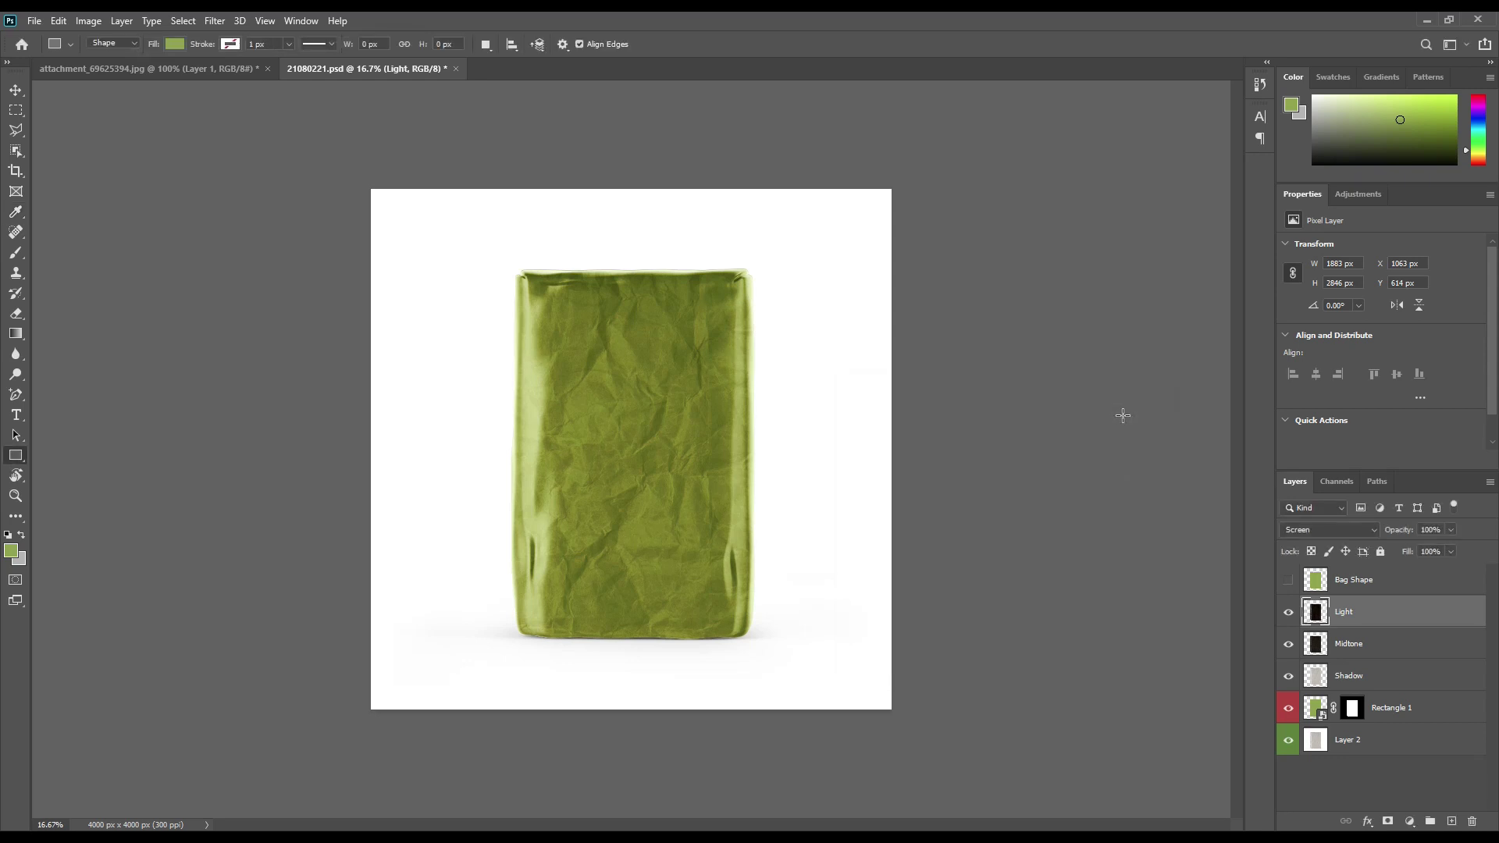
Step: Desaturate the Light layer with Hue/Saturation at Saturation -100
left_click(88, 21)
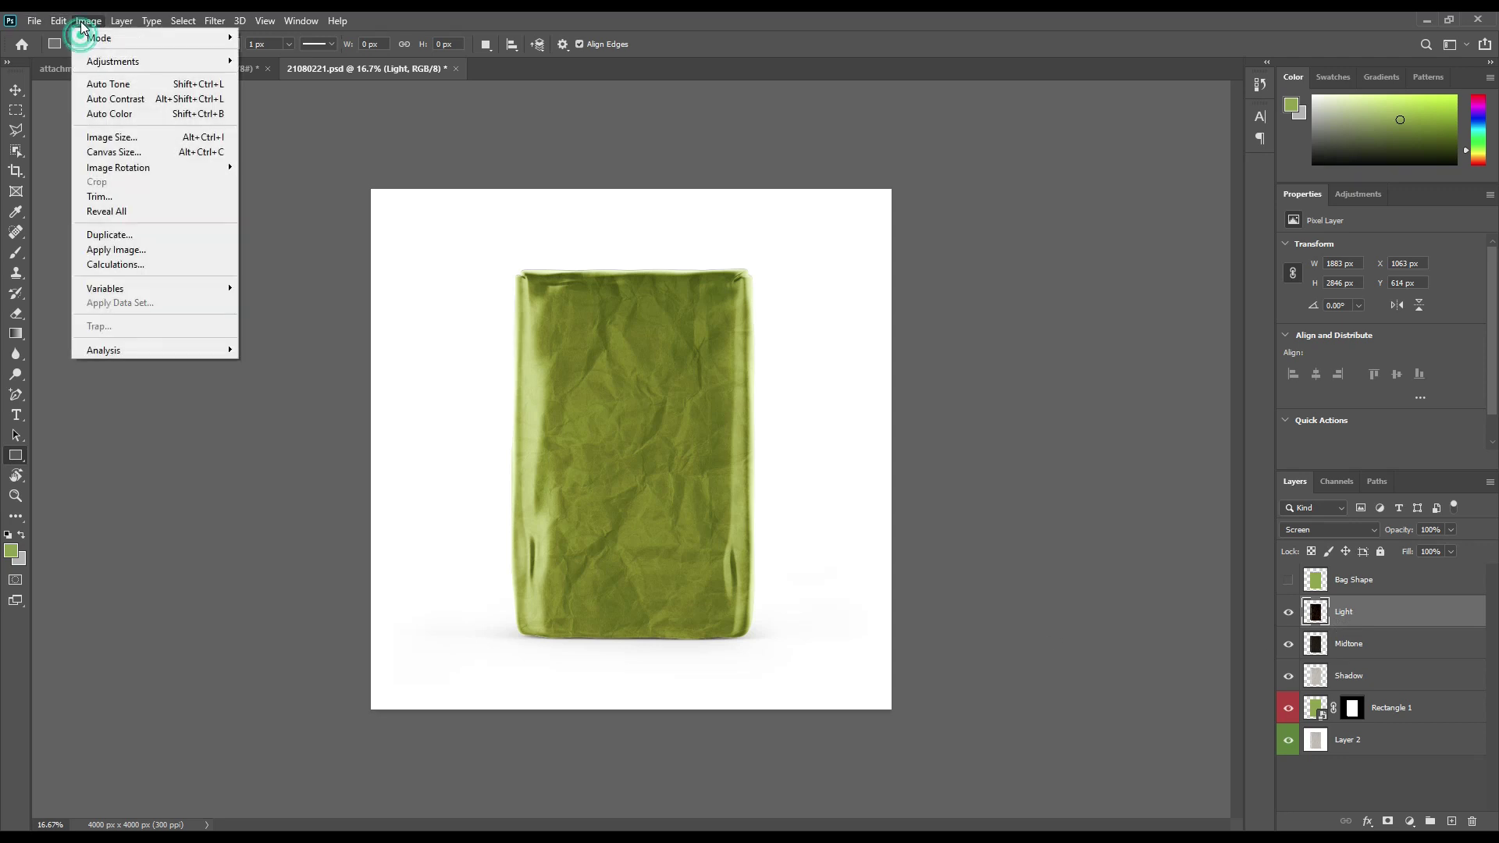
left_click(134, 61)
left_click(310, 143)
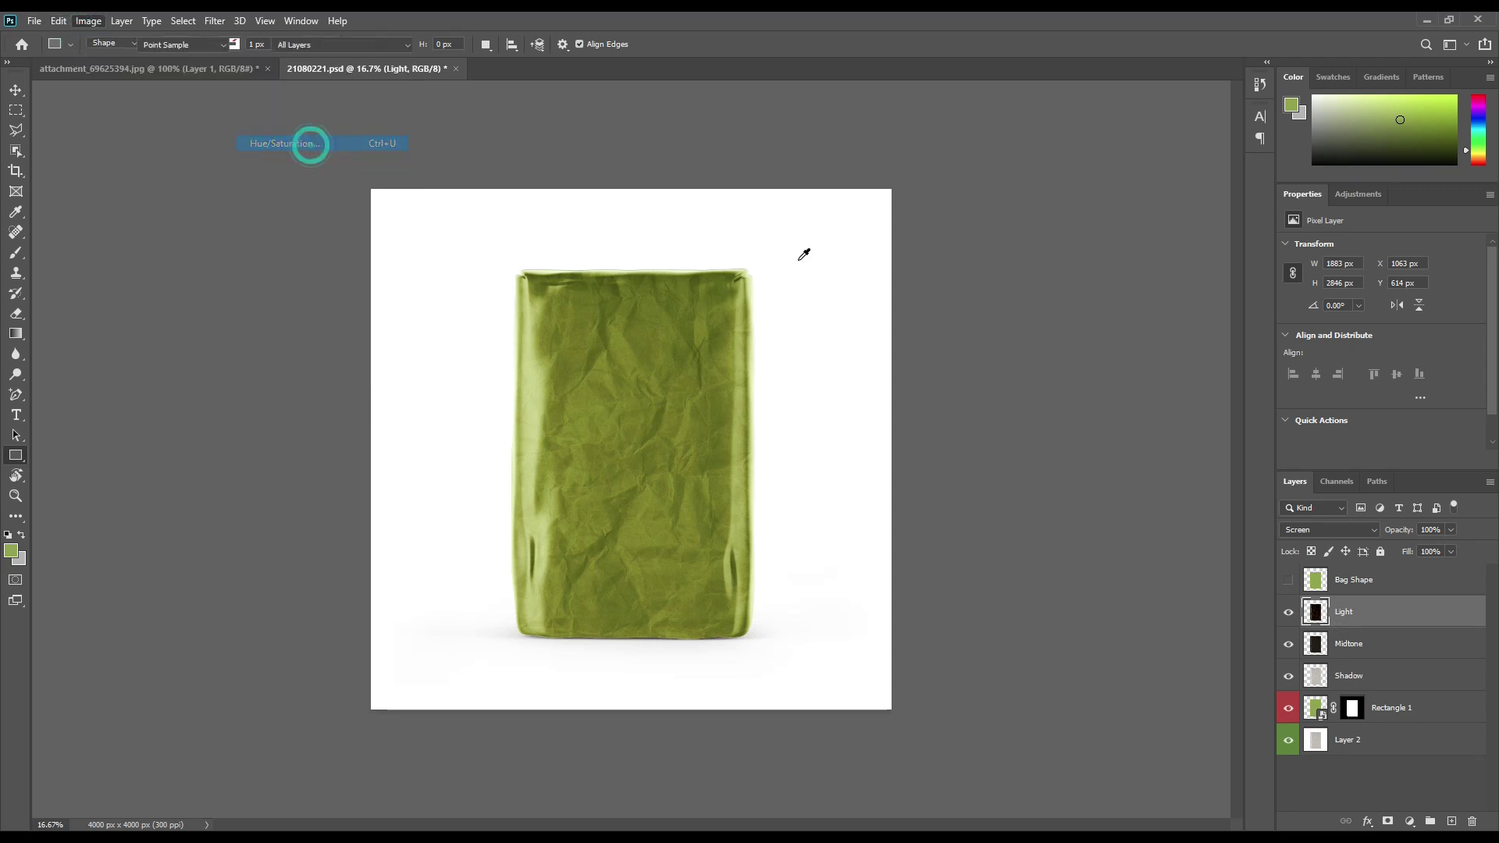
left_click_drag(902, 347, 869, 360)
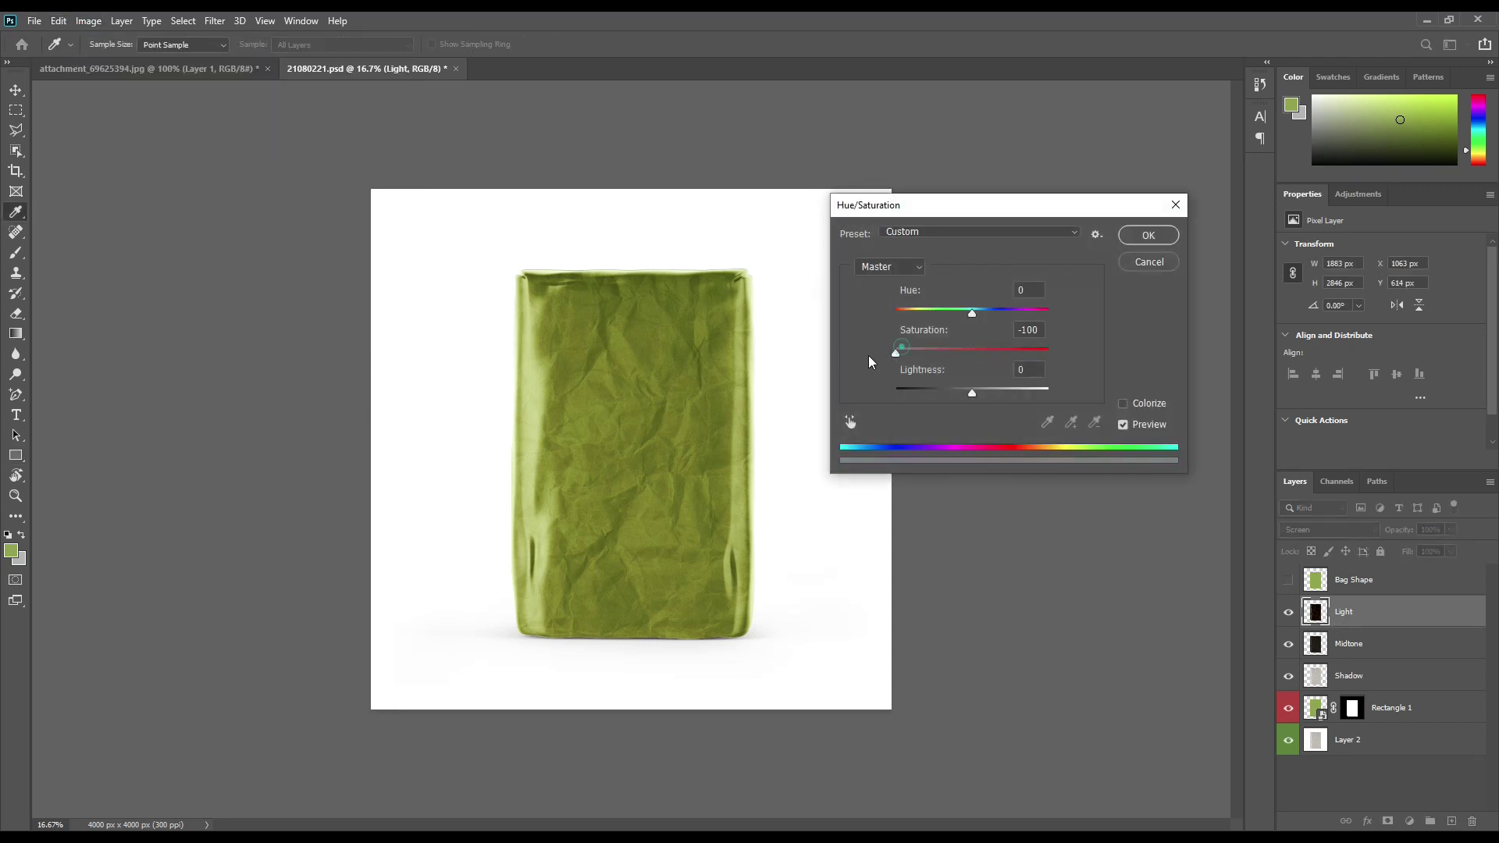
left_click(1148, 235)
Step: Desaturate the Midtone layer with Hue/Saturation at Saturation -100
left_click(1359, 645)
left_click(88, 20)
mouse_move(164, 62)
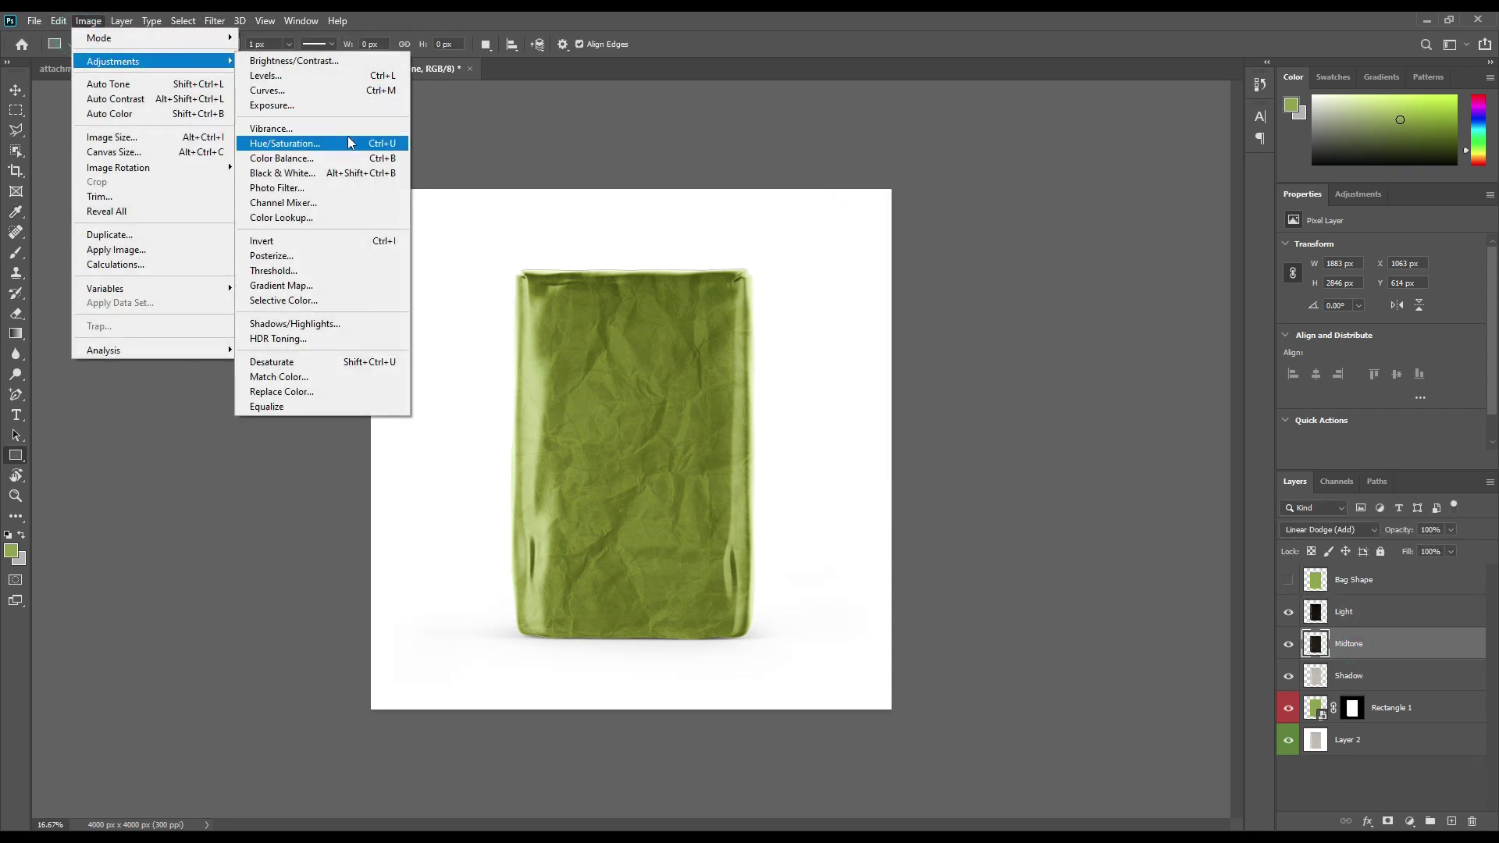
left_click(311, 144)
left_click_drag(900, 349, 863, 356)
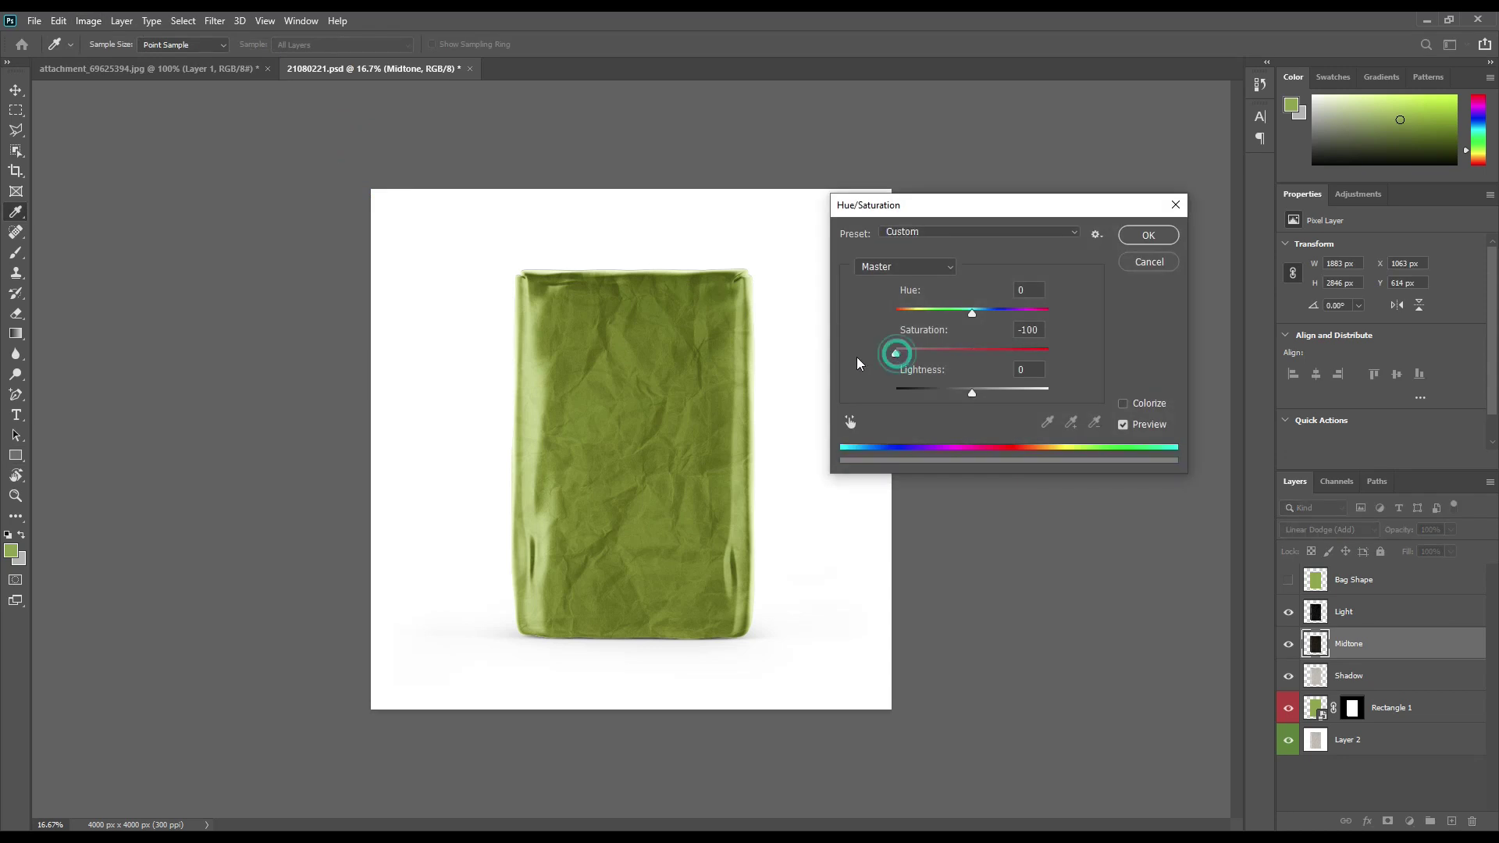
left_click(1148, 233)
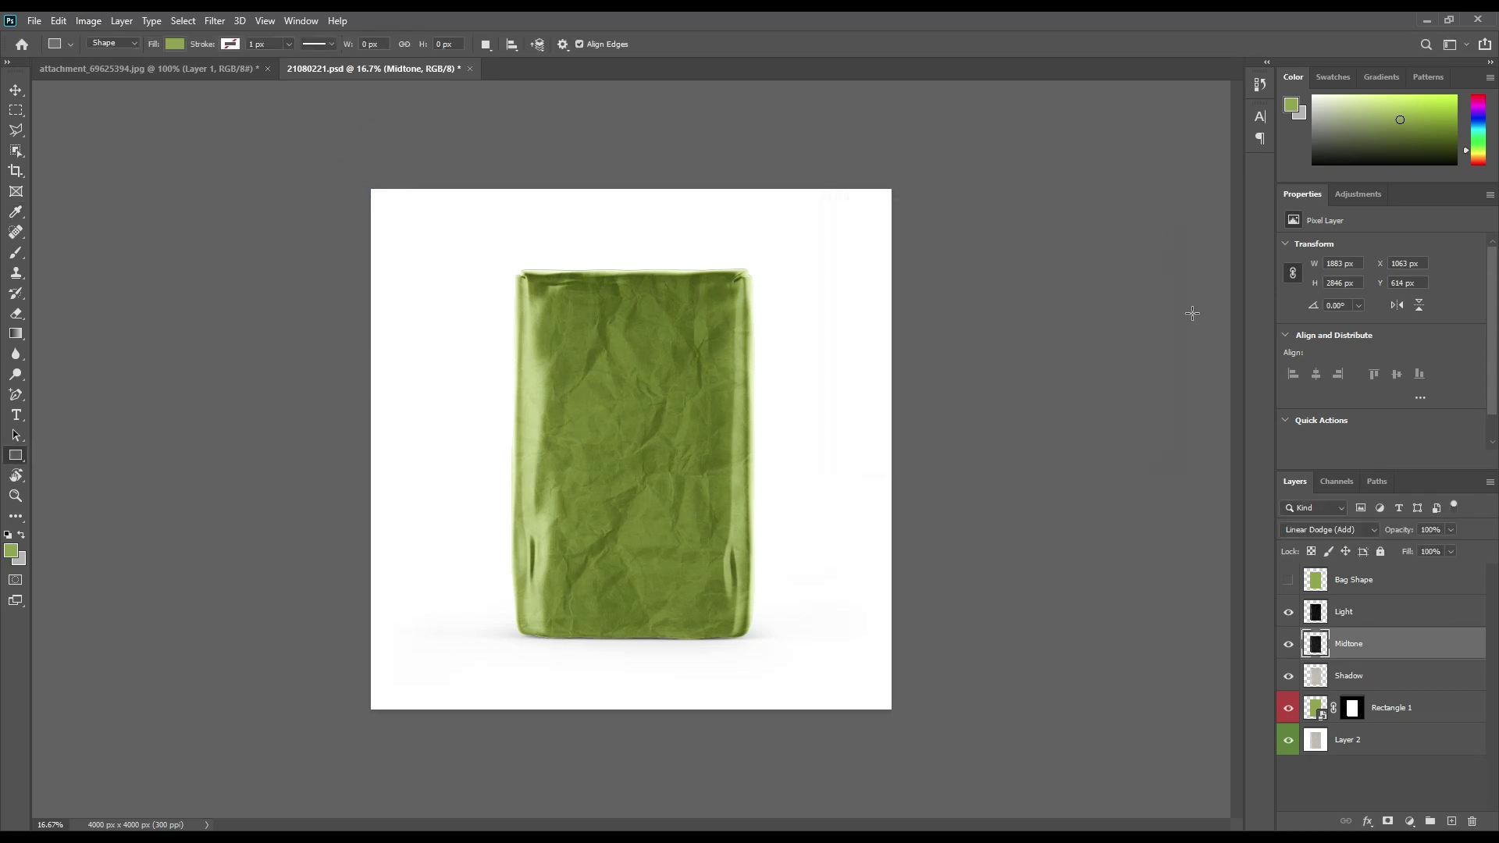
Step: Open the Rectangle 1 smart object and place the Cassava Flour label, scaled to fill it
left_click(1413, 708)
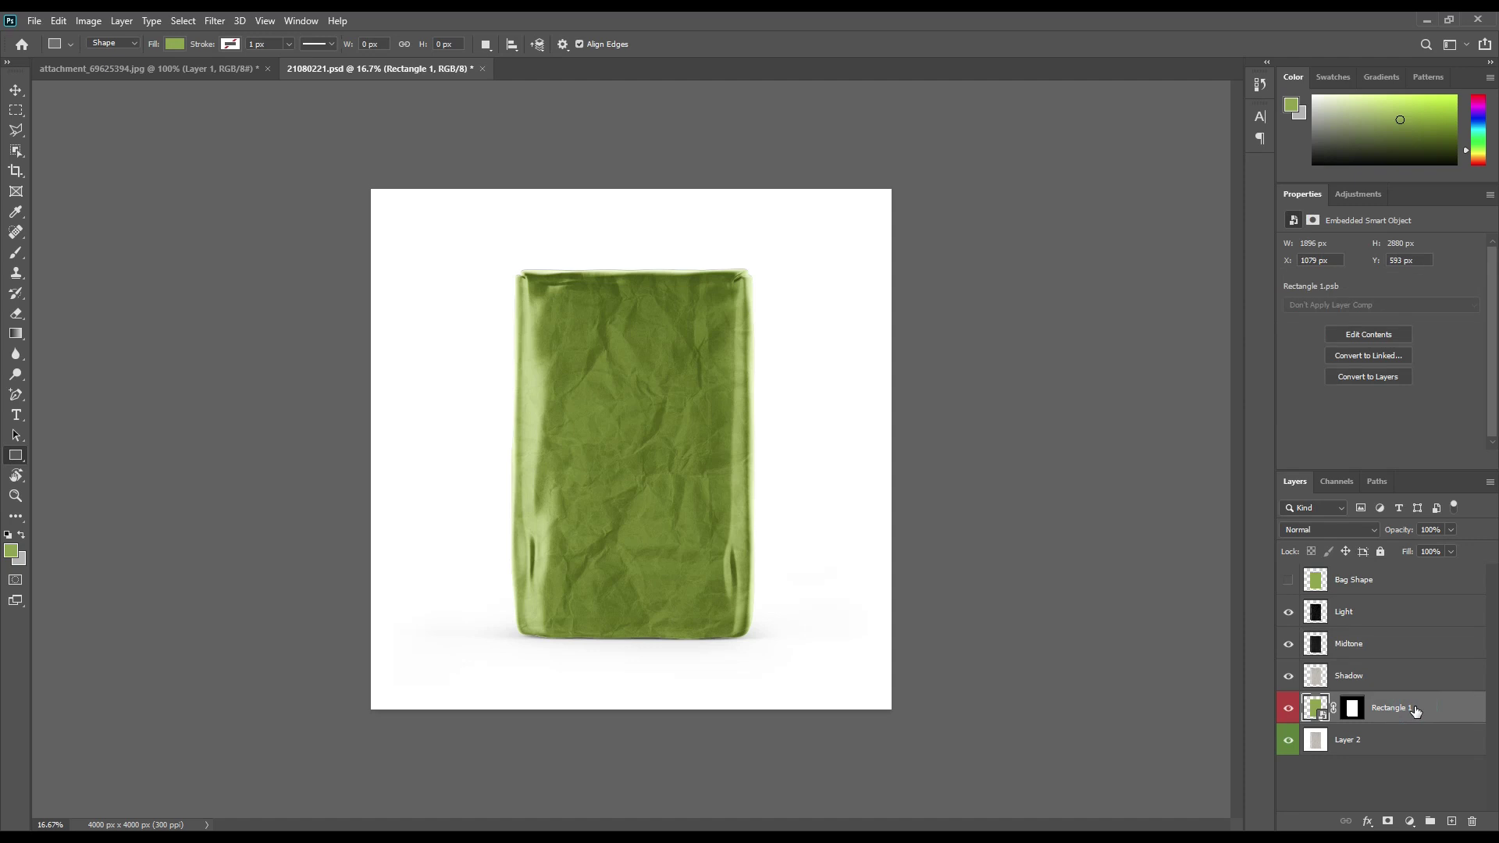
double_click(1323, 716)
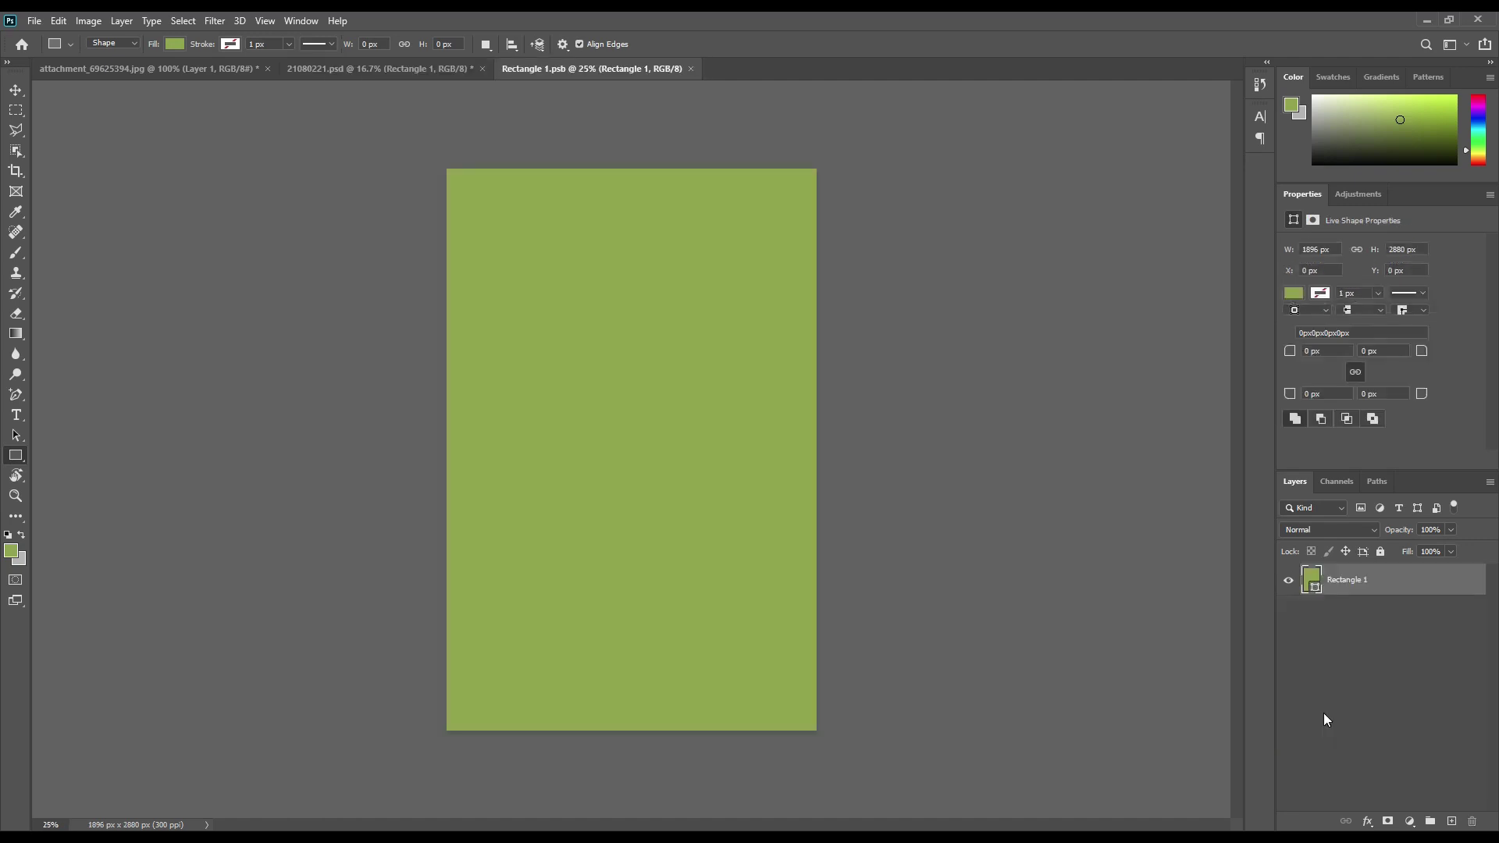
left_click(149, 68)
left_click_drag(609, 468, 498, 468)
key("ctrl+t")
left_click_drag(551, 418, 817, 363)
left_click(775, 45)
Step: Choose a text colour and start a horizontal text layer on the label
double_click(1311, 611)
left_click(1352, 495)
right_click(16, 414)
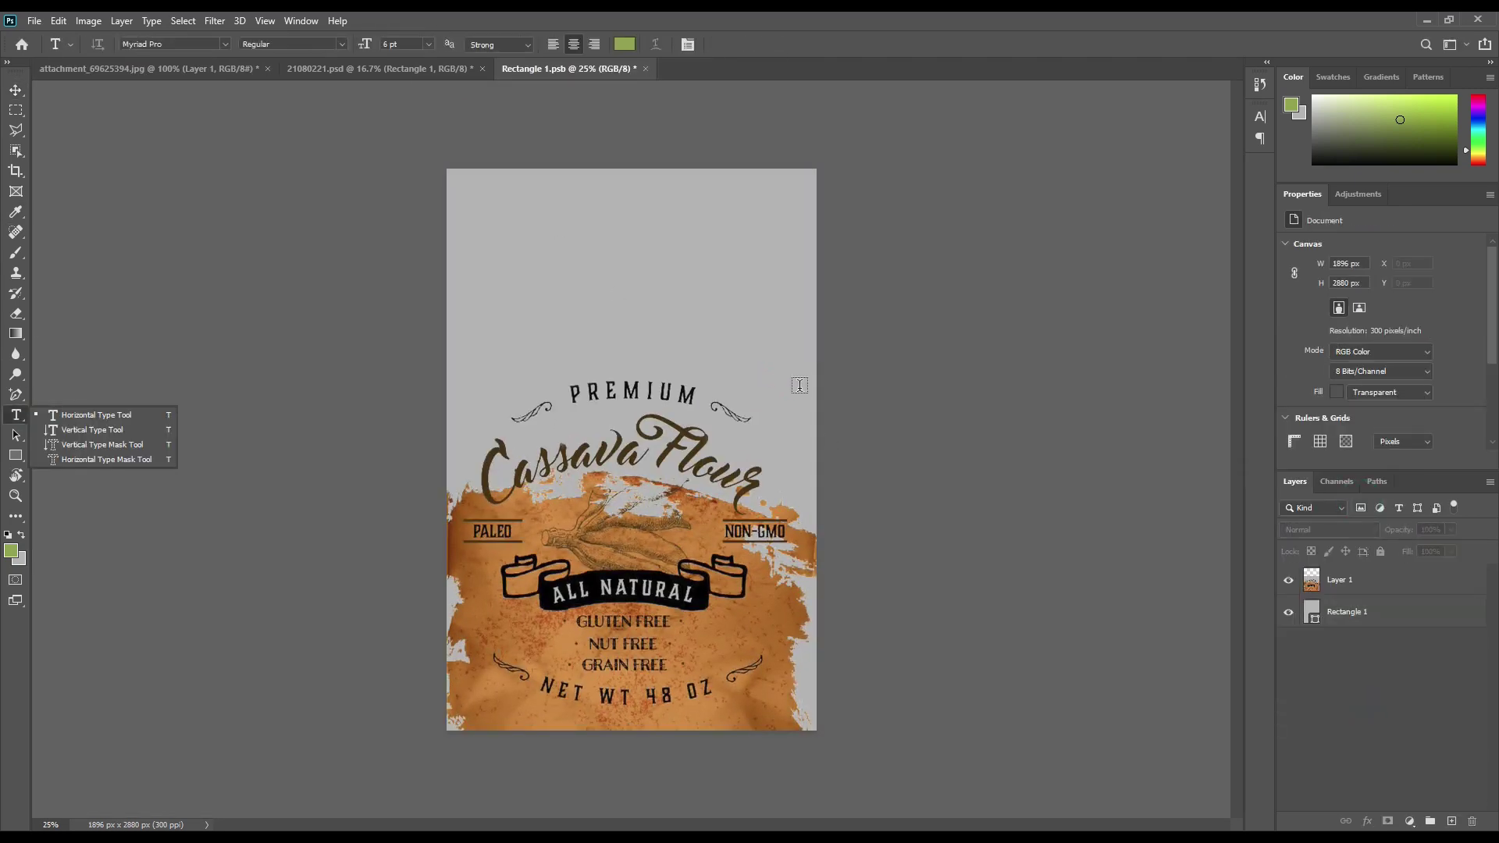
left_click(78, 415)
left_click(678, 45)
left_click(1397, 495)
left_click(534, 268)
Step: Type the MOCKUPART heading and enlarge it near the top of the label
left_click(1260, 116)
left_click(1194, 162)
left_click(1260, 115)
type("mockupart")
key("ctrl+Return")
key("ctrl+t")
left_click_drag(563, 271, 754, 286)
key("Return")
Step: Set the MOCKUPART heading in a serif font
left_click(225, 45)
left_click(234, 369)
key("v")
left_click(537, 44)
left_click(950, 201)
Step: Save the smart object contents and return to the main bag mockup document
left_click(34, 21)
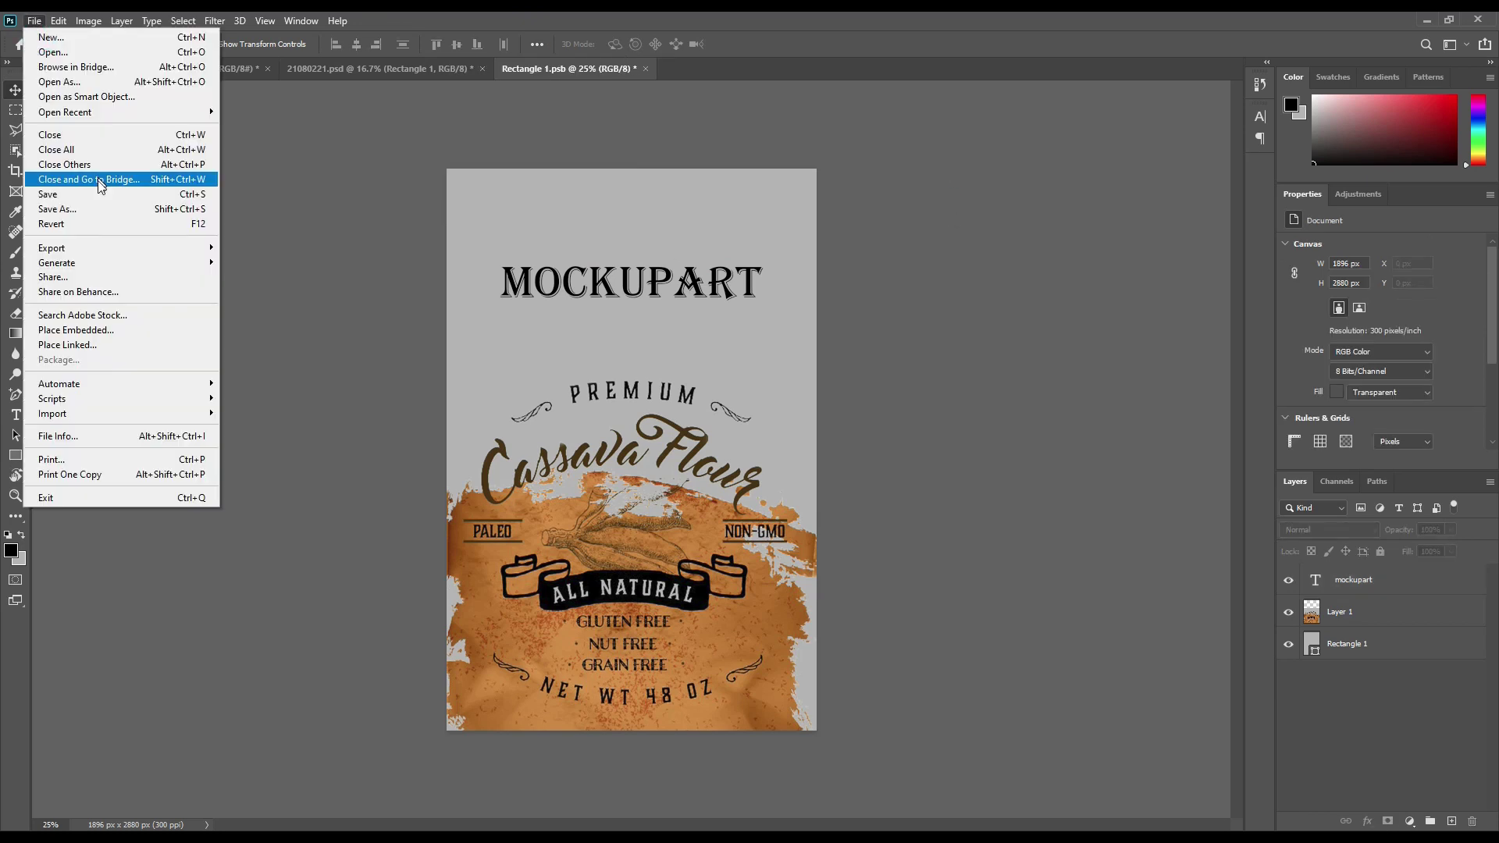
left_click(114, 201)
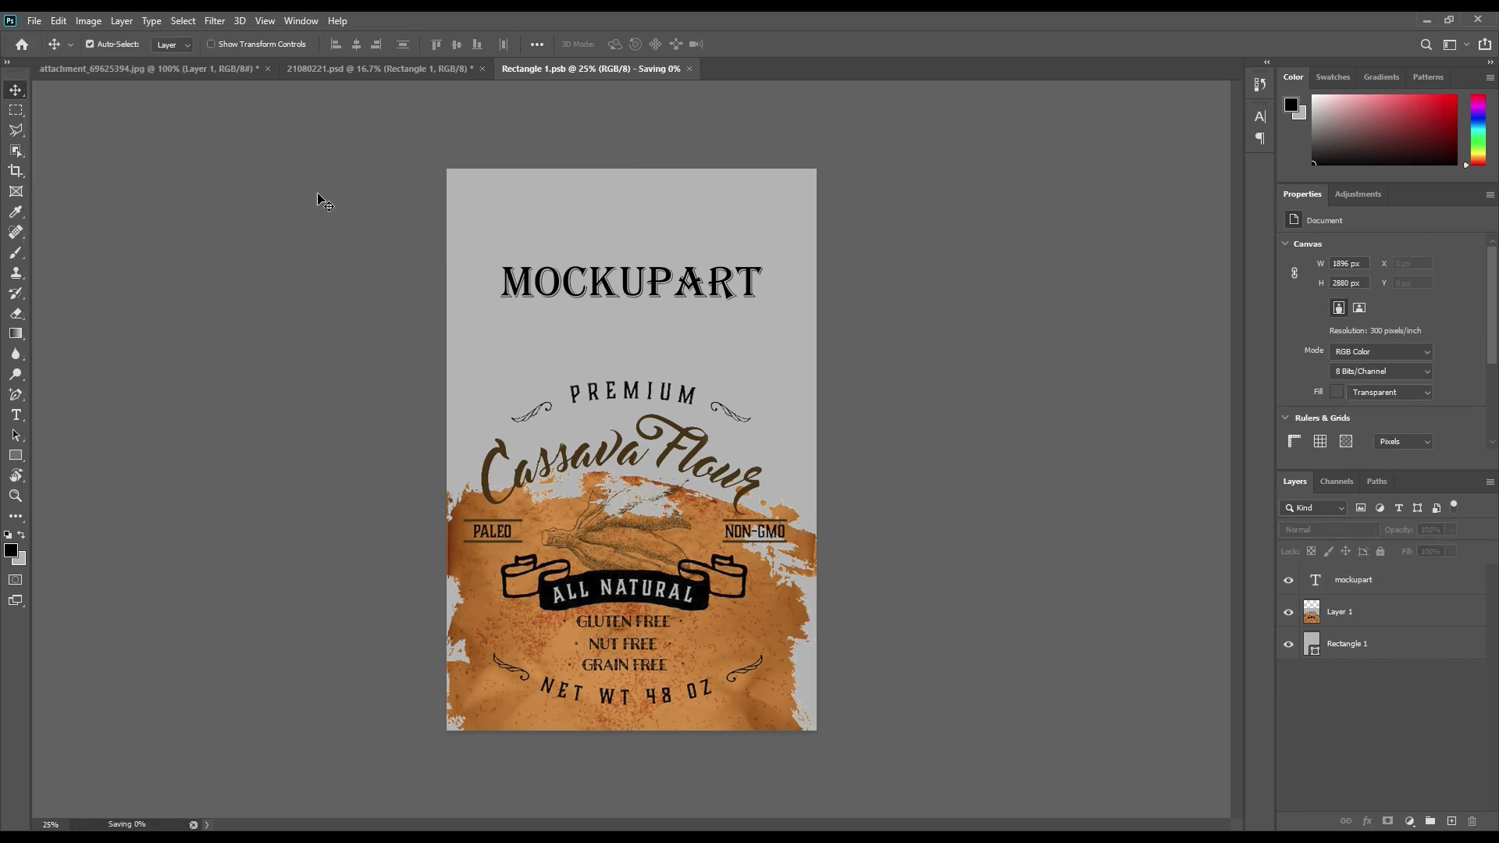
left_click(404, 69)
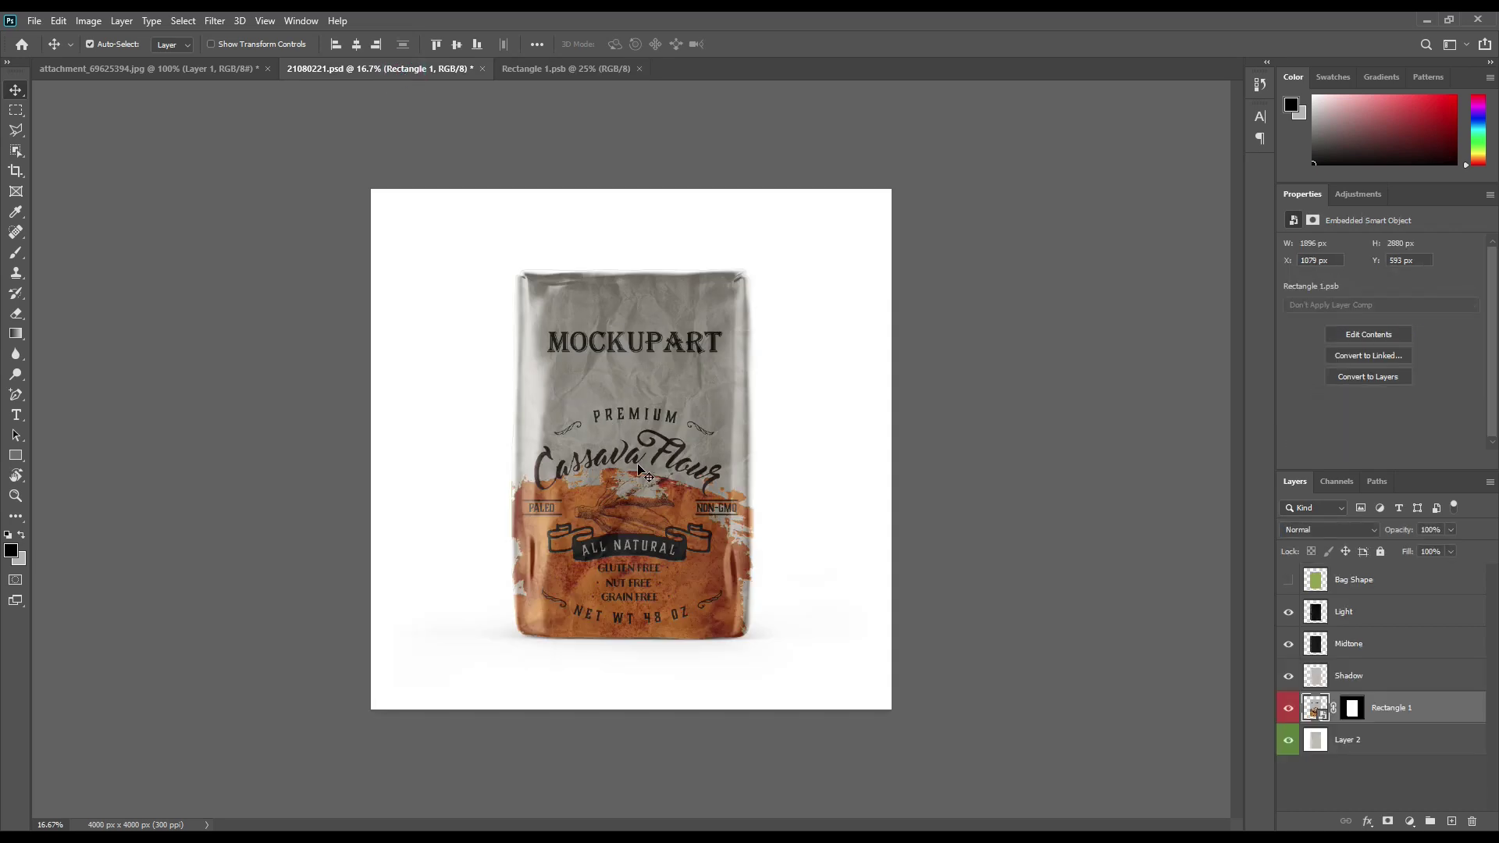
left_click(1389, 742)
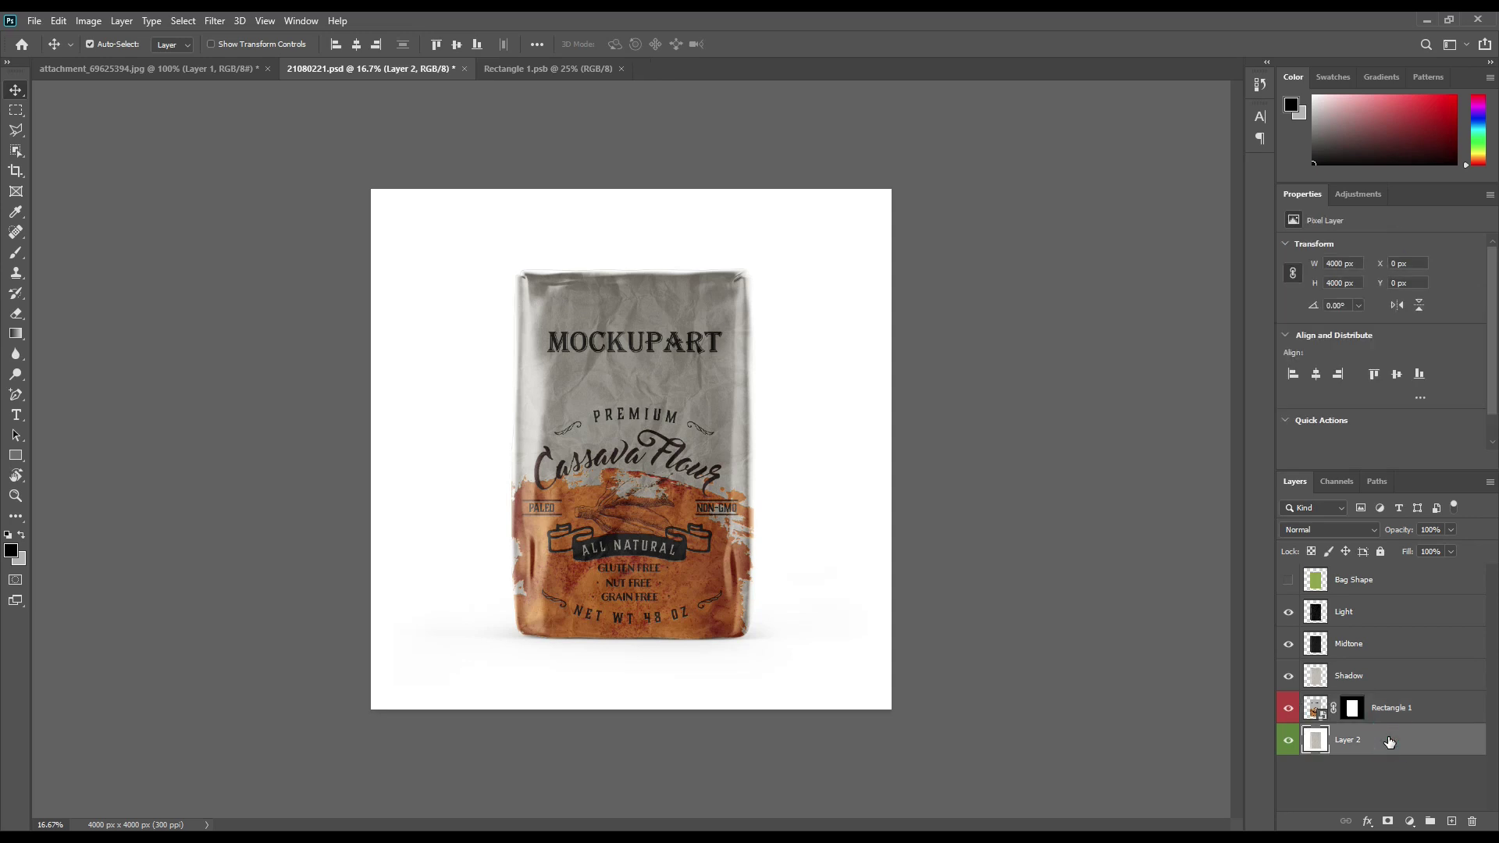
left_click(1409, 822)
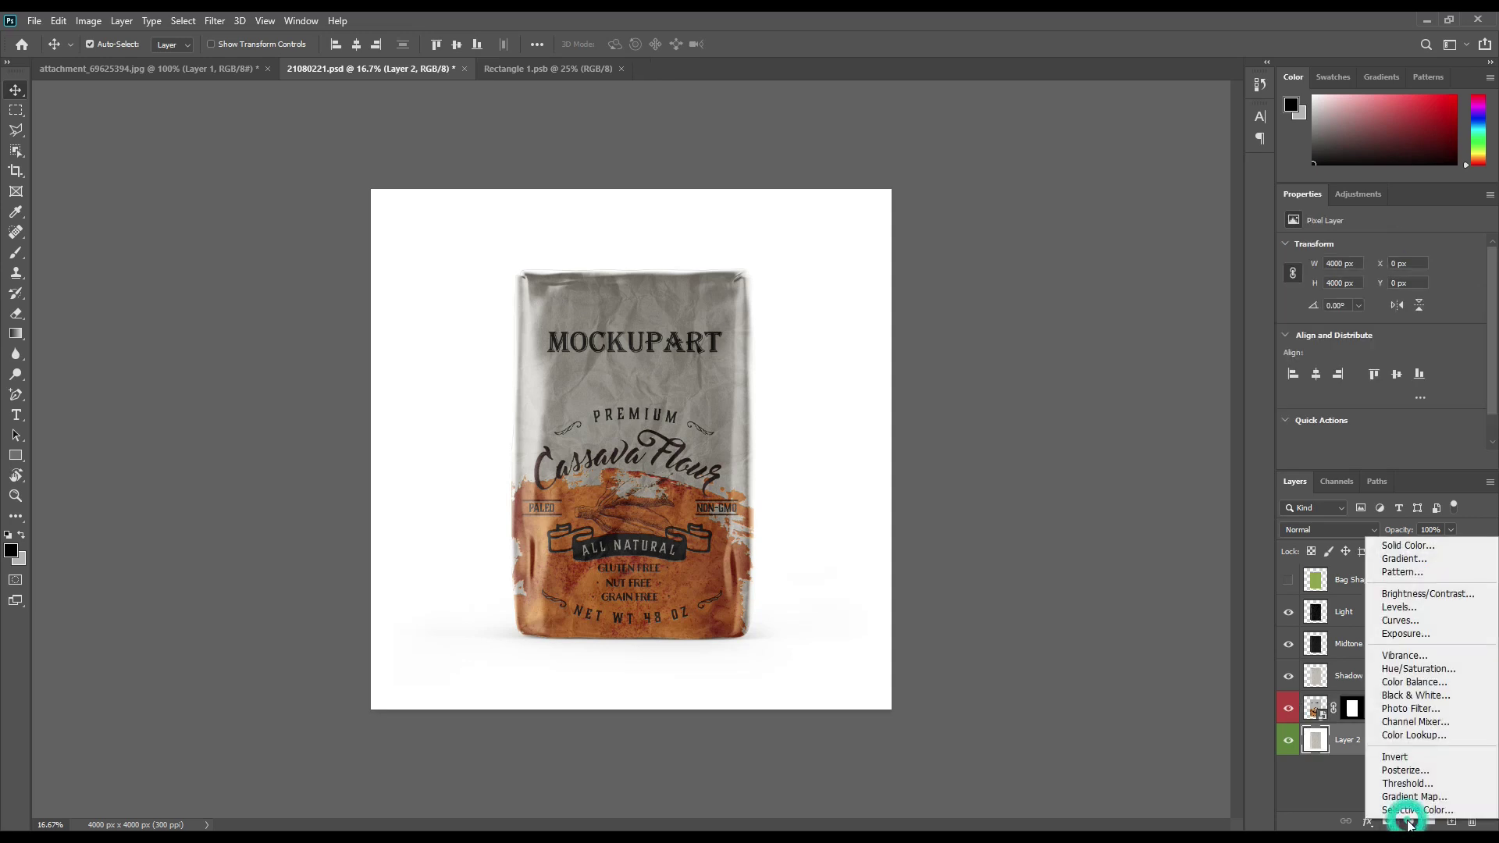
Step: Add a pale peach Solid Color fill layer above Layer 2 in Linear Burn mode
left_click(1406, 547)
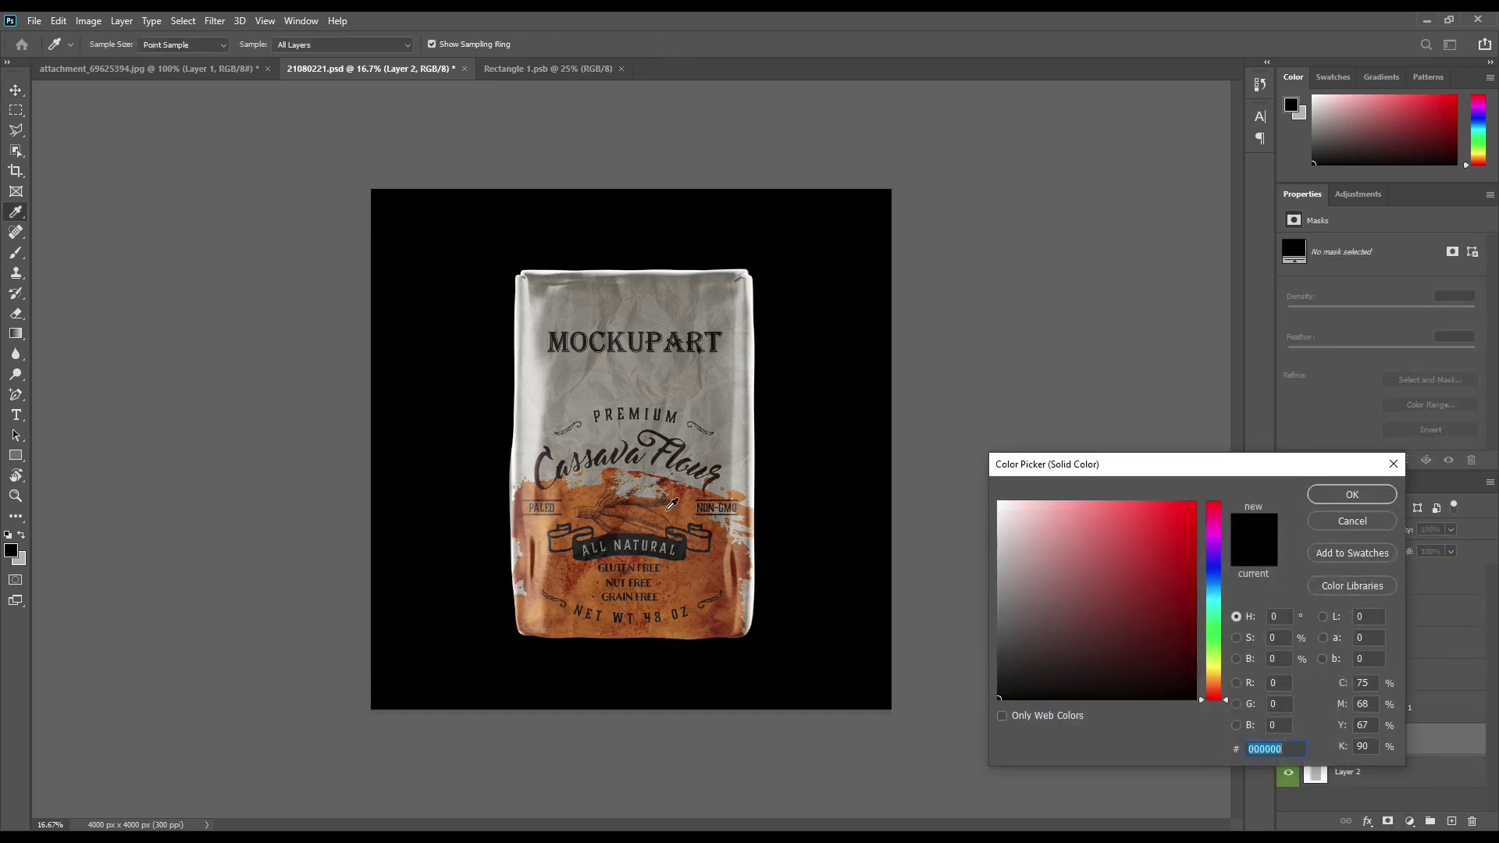
left_click(671, 504)
mouse_move(1106, 537)
left_mouse_down()
mouse_move(1116, 546)
mouse_move(1114, 500)
mouse_move(1046, 480)
left_mouse_up()
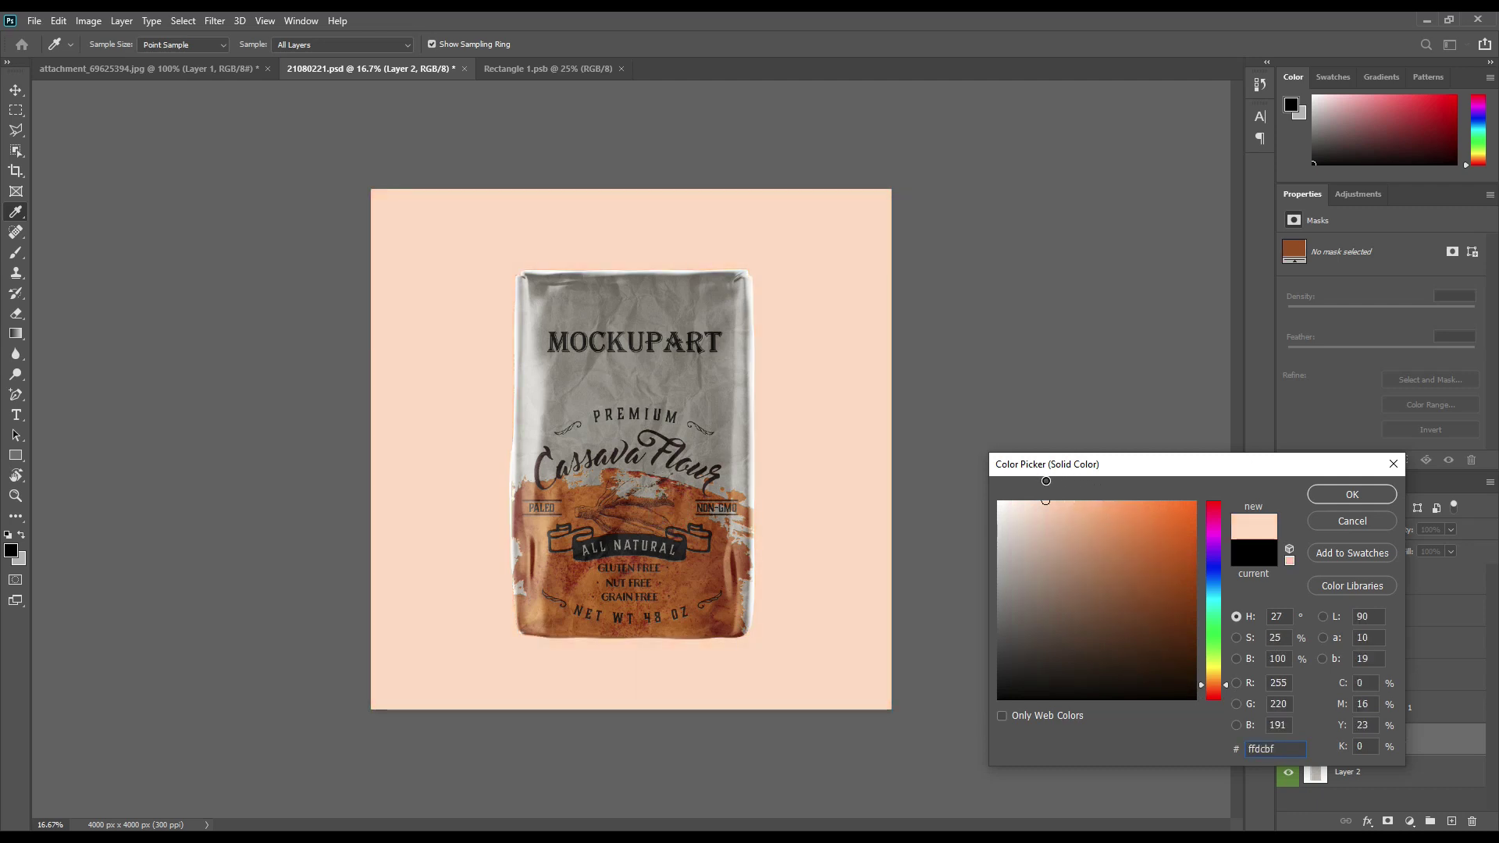
left_click(1352, 495)
left_click(1349, 530)
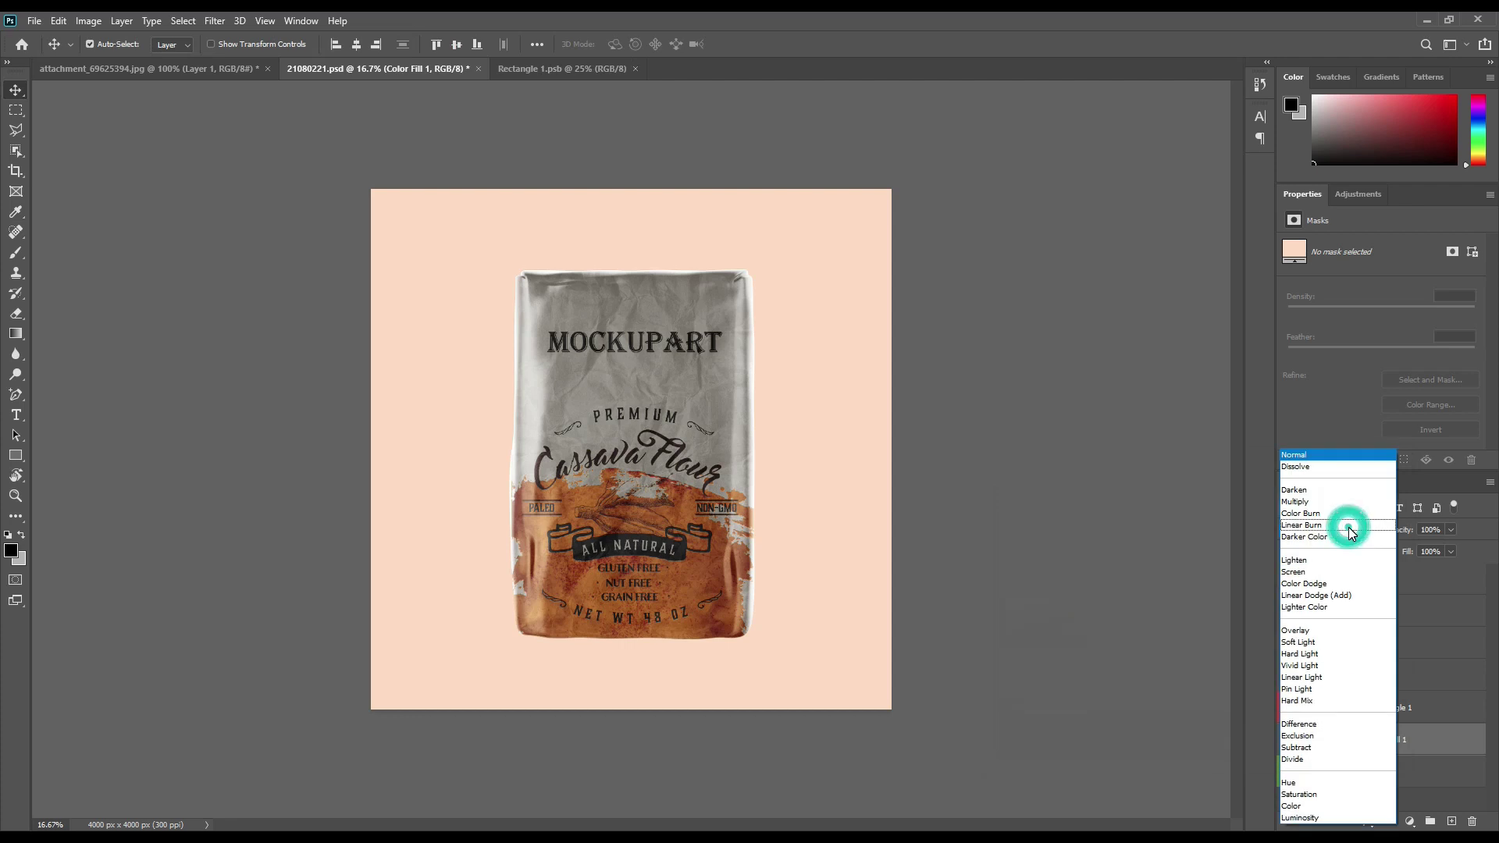
left_click(1324, 530)
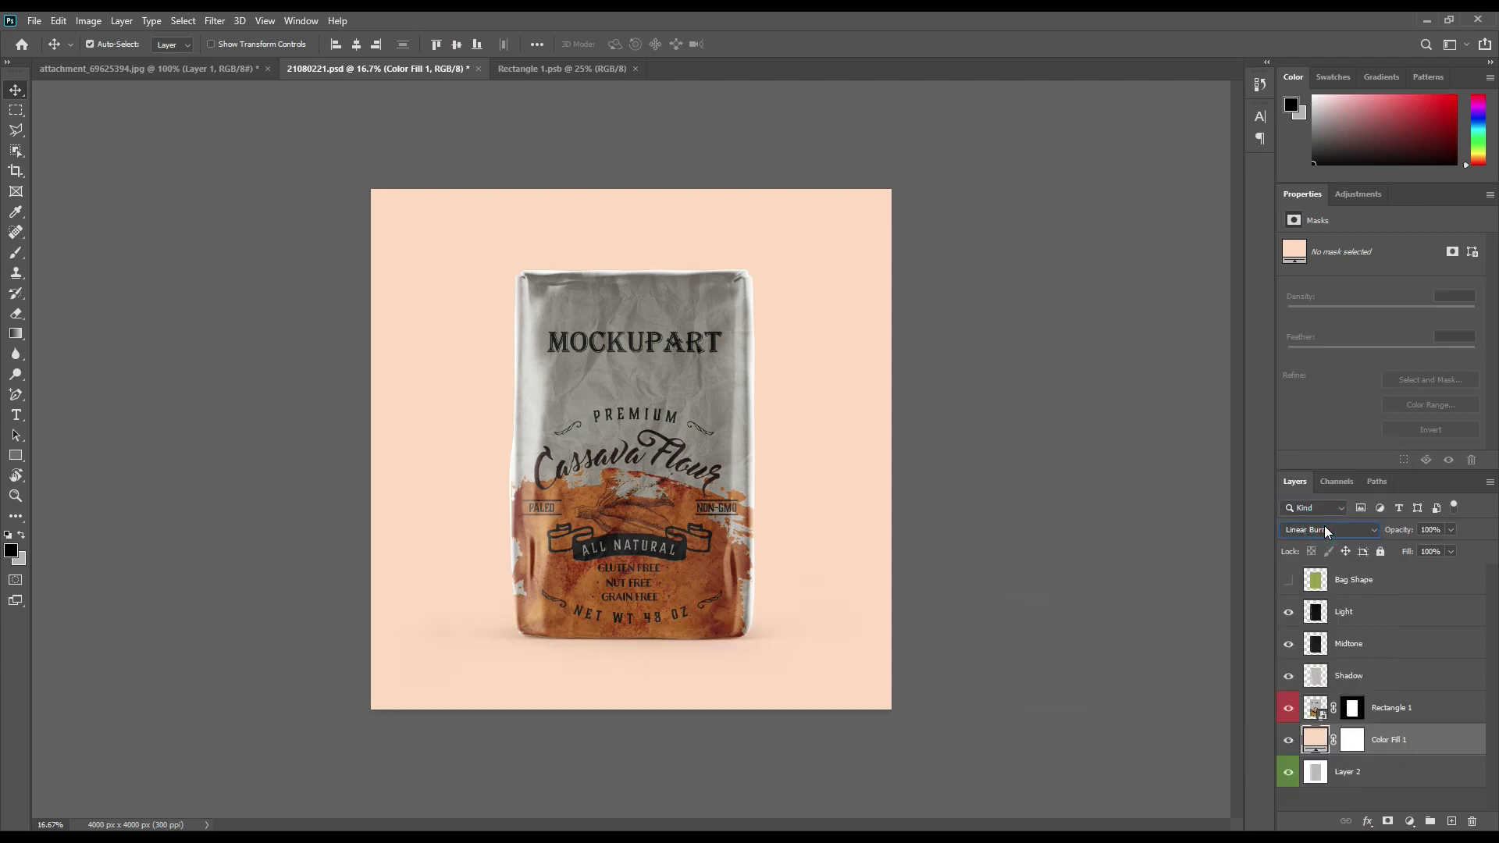
Step: Refine Color Fill 1 to a lighter peach shade, #ffecdc
double_click(1316, 742)
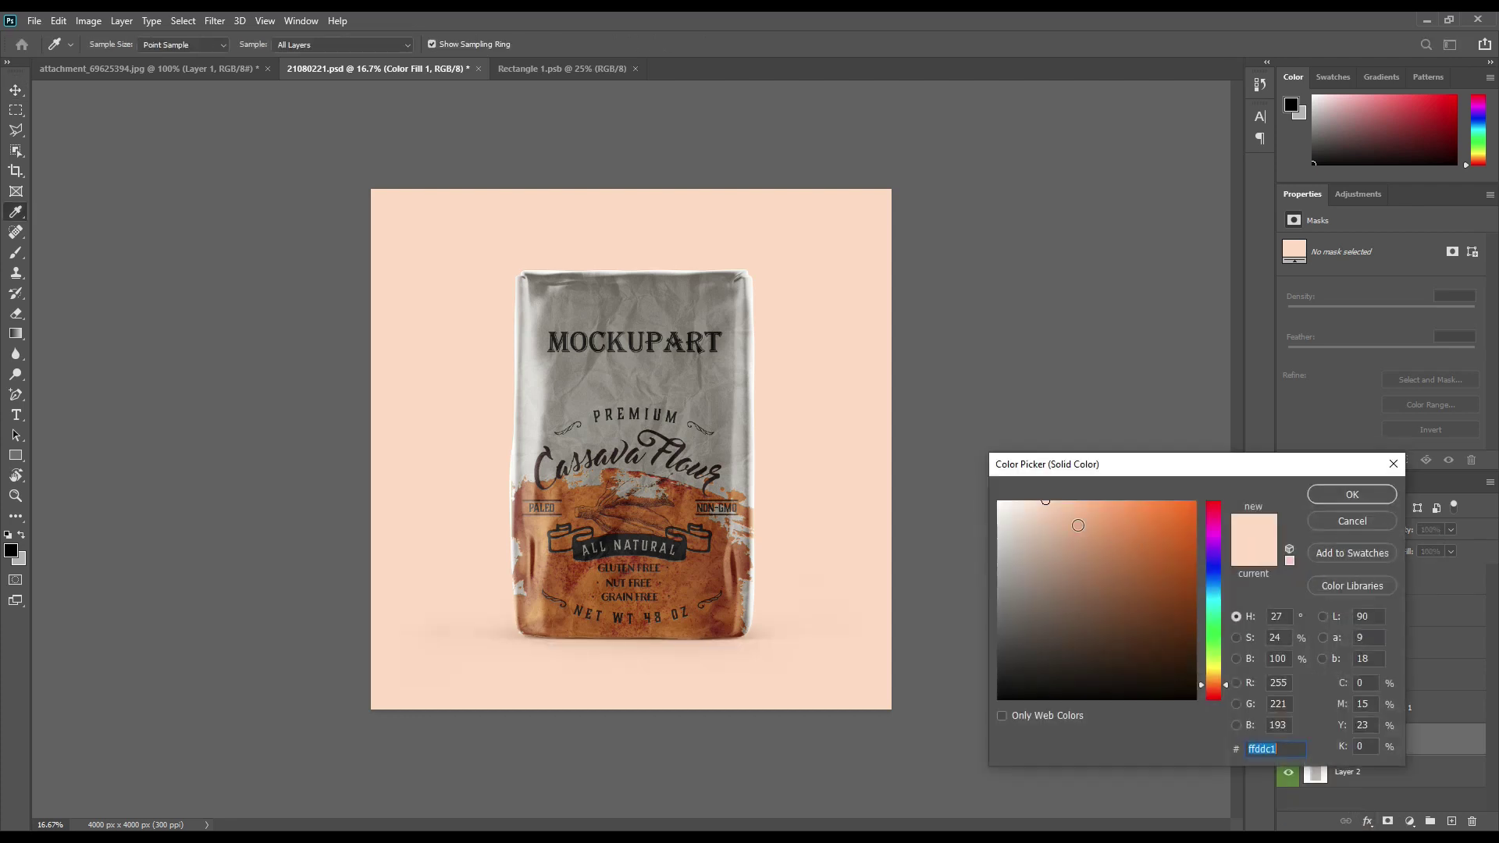
left_click(1018, 497)
left_click(1025, 500)
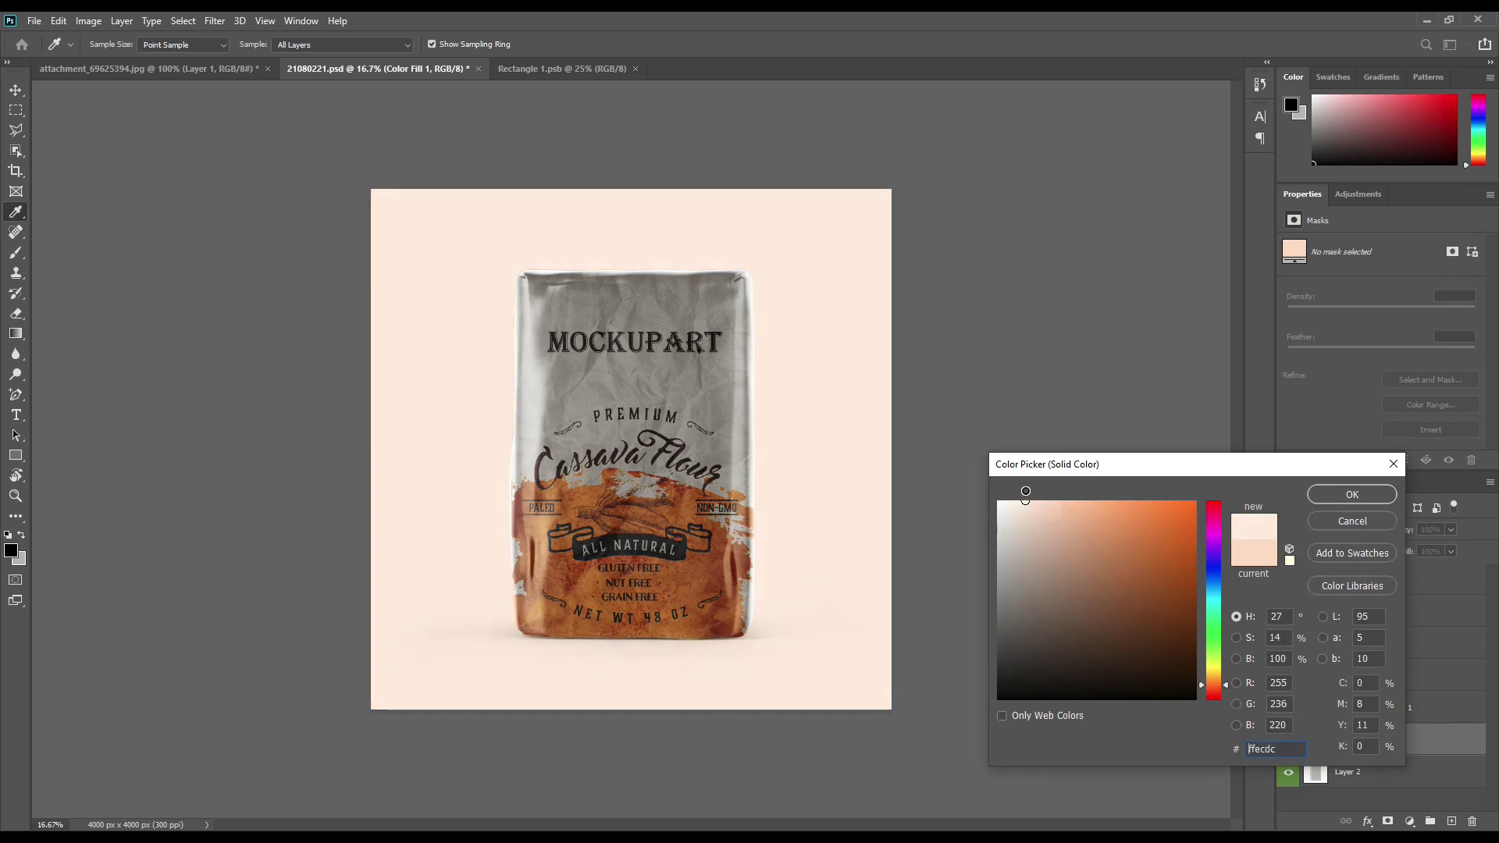
left_click(1350, 506)
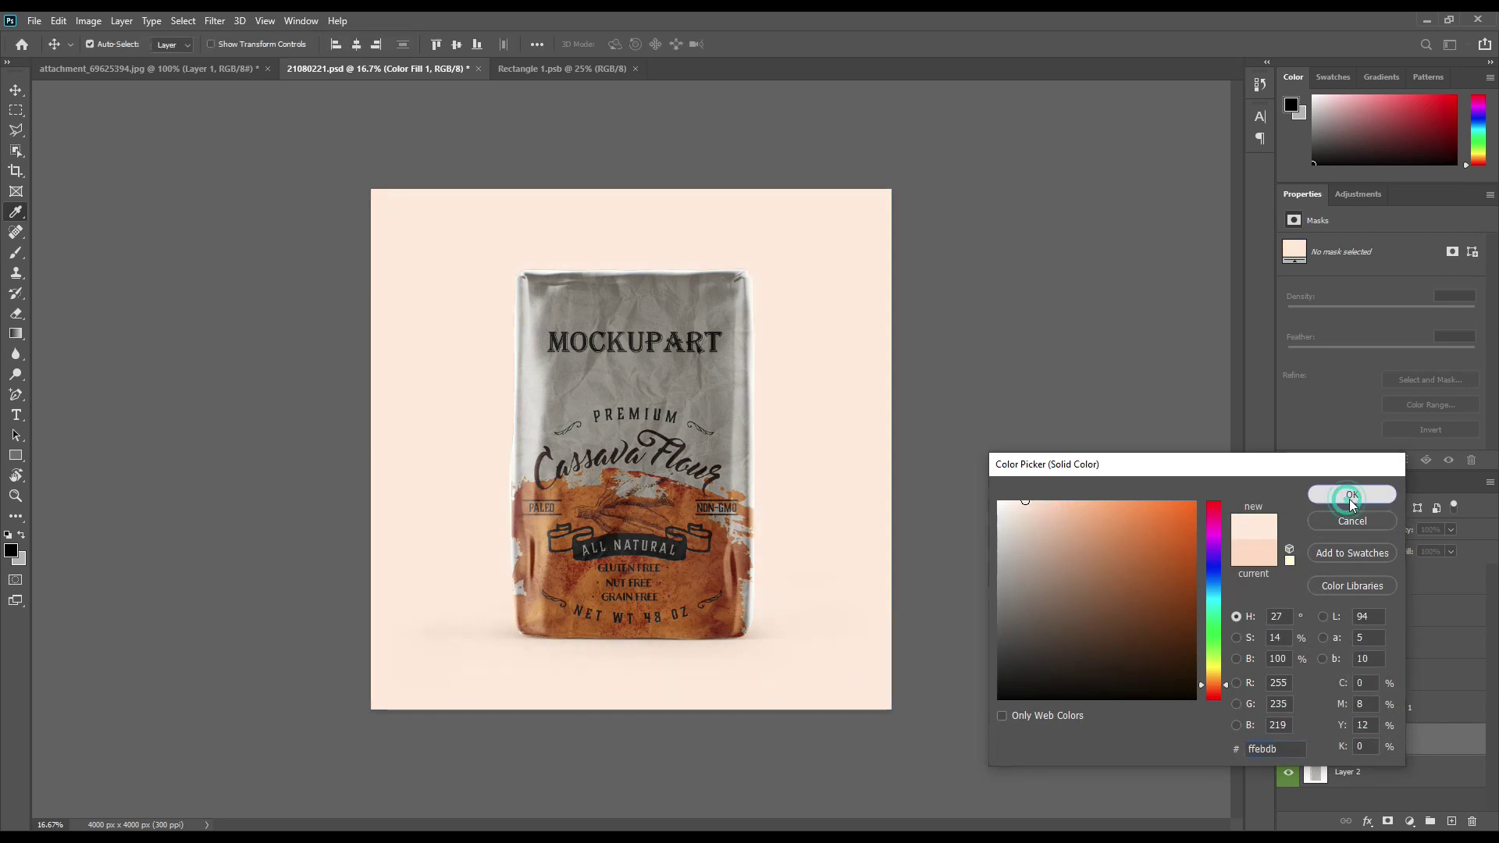
Step: Give the Color Fill 1 layer a red colour label
left_click(1390, 795)
right_click(1407, 739)
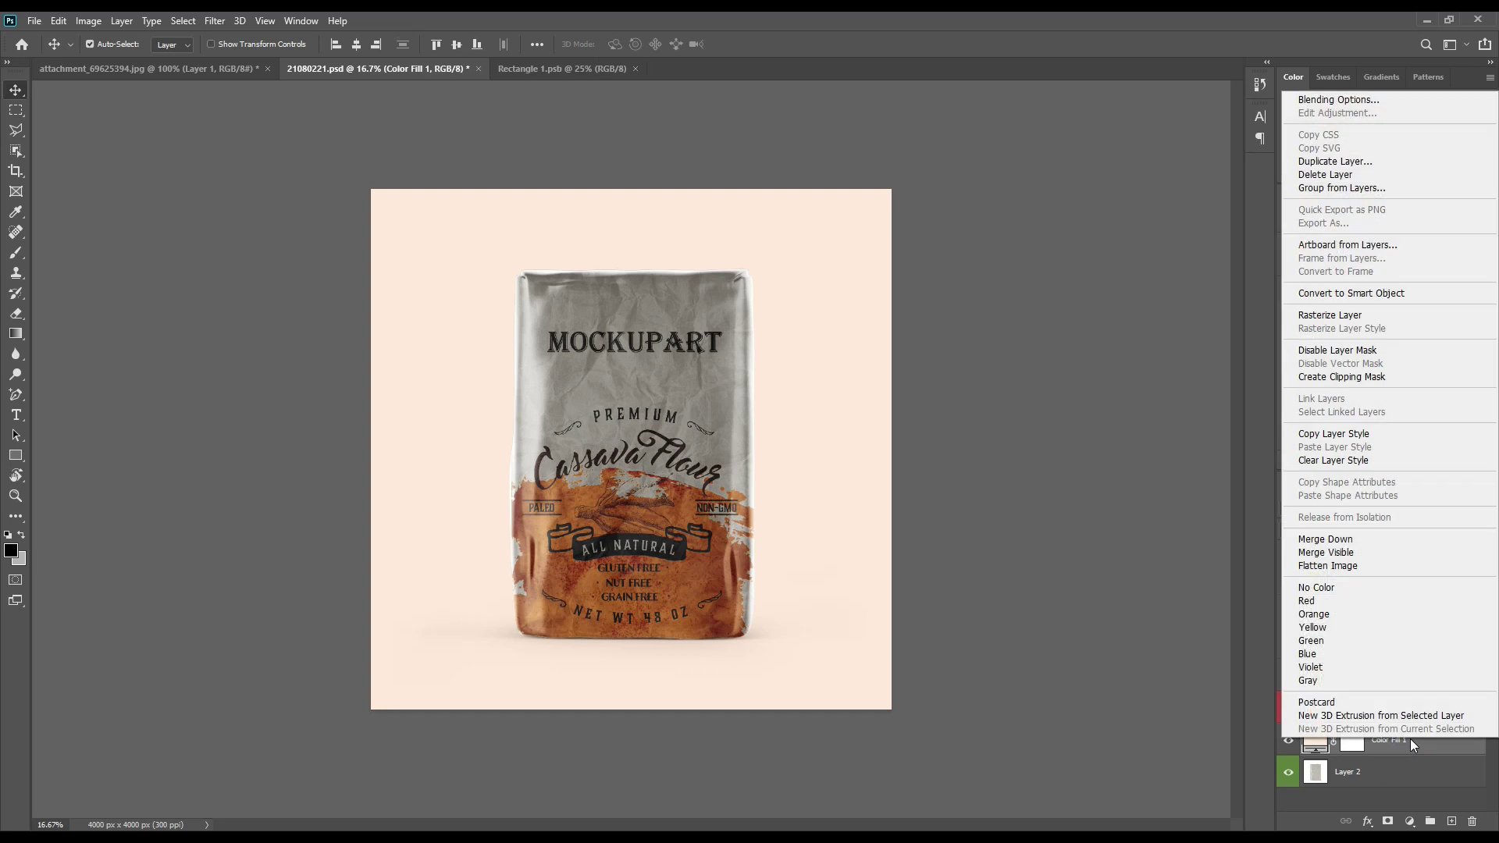
left_click(1324, 602)
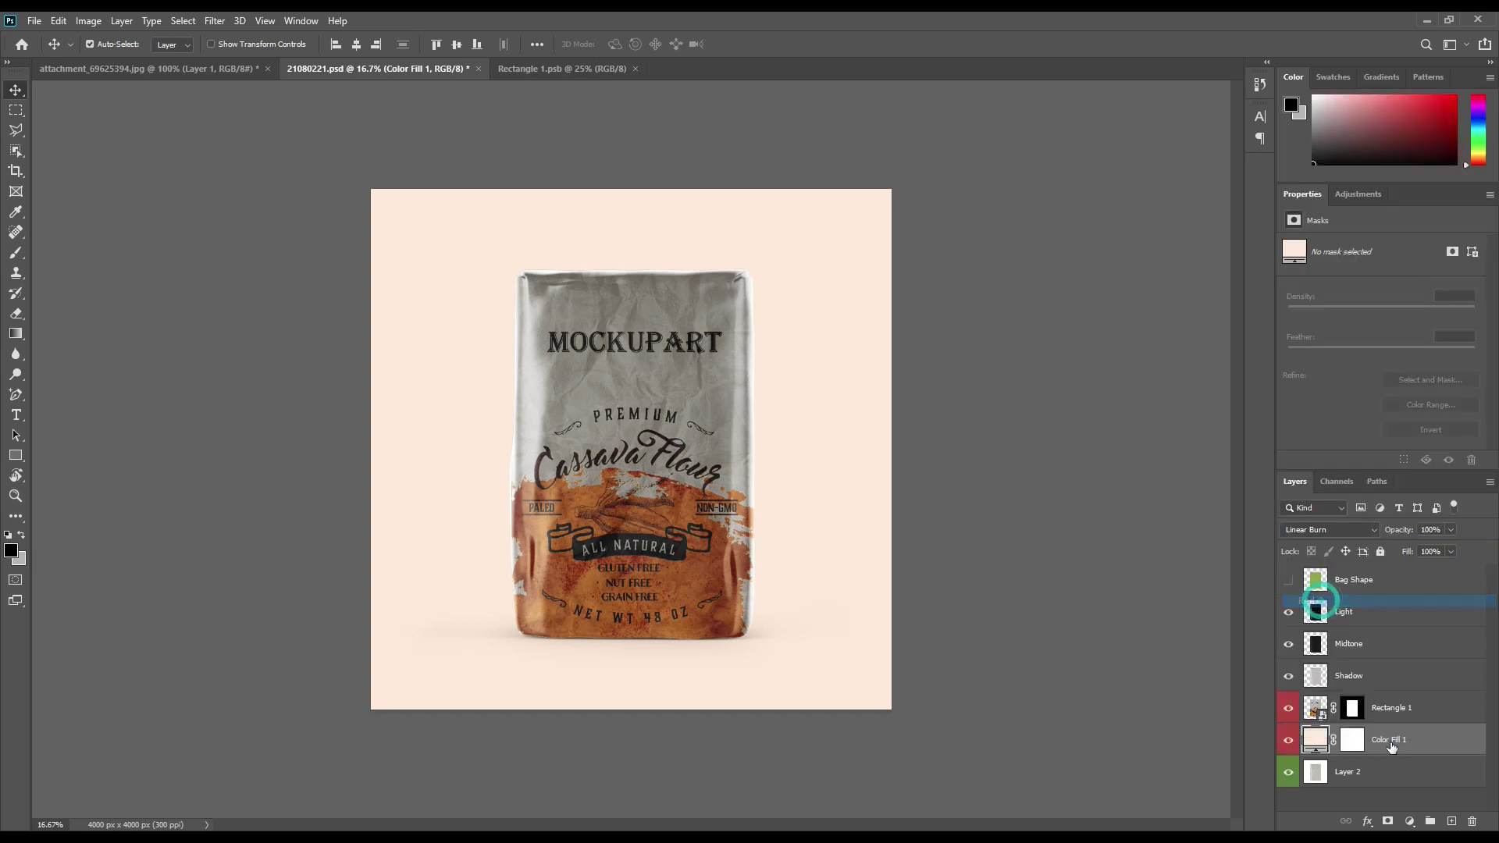
left_click(1392, 796)
left_click(1372, 691)
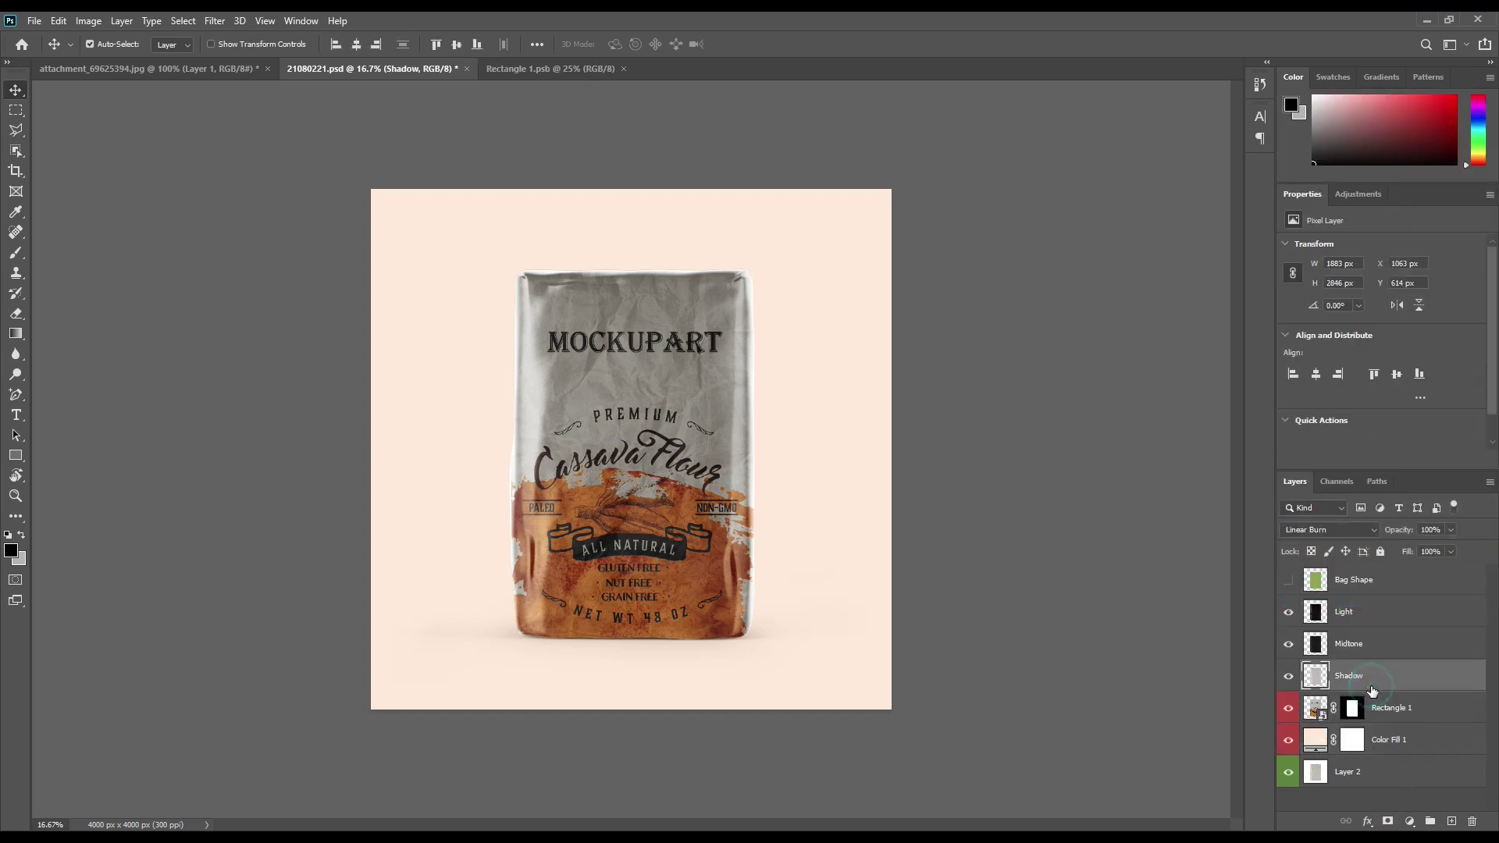
Step: Select the Light, Midtone and Shadow layers, group them, and name the group 'FX'
left_click(1373, 619, "shift")
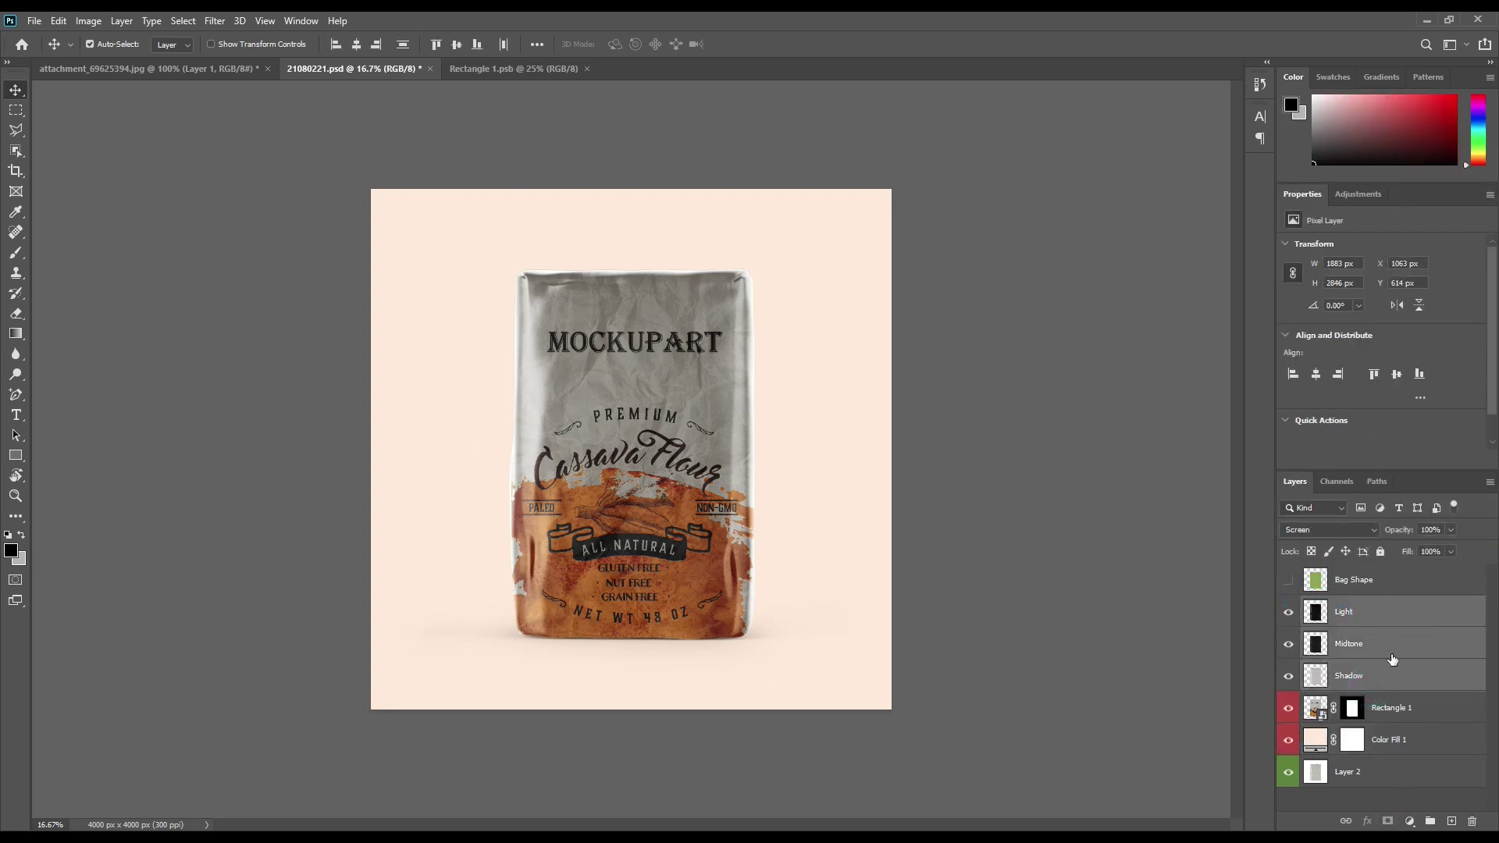
left_click(1430, 822)
double_click(1347, 606)
type("FX")
key("Return")
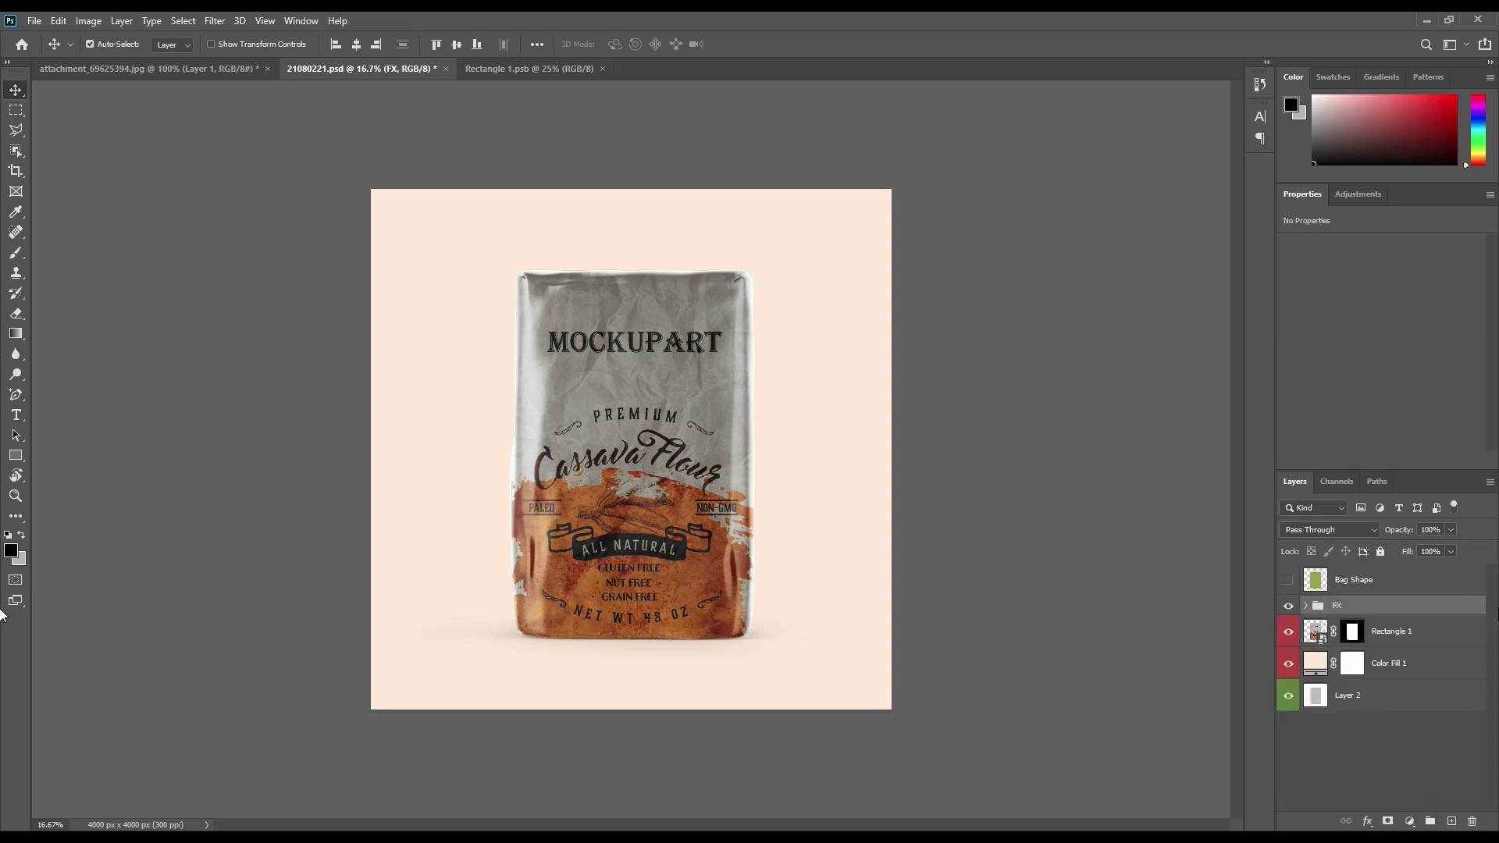
Step: Toggle the visibility of the bag's label design and the peach background to check the result
left_click(1368, 765)
left_click(1289, 634)
left_click(1290, 635)
left_click(1288, 667)
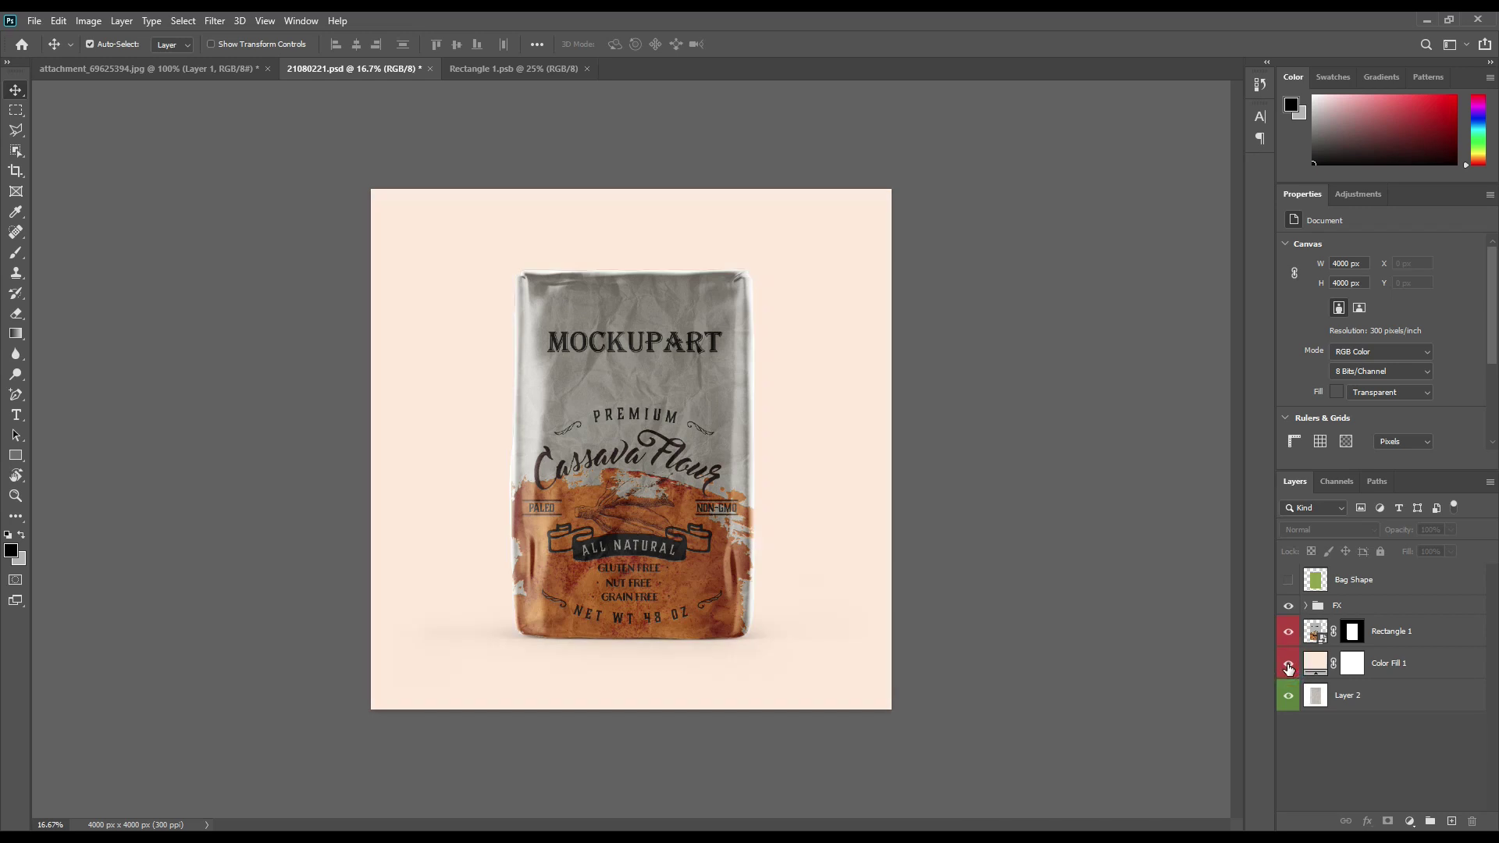